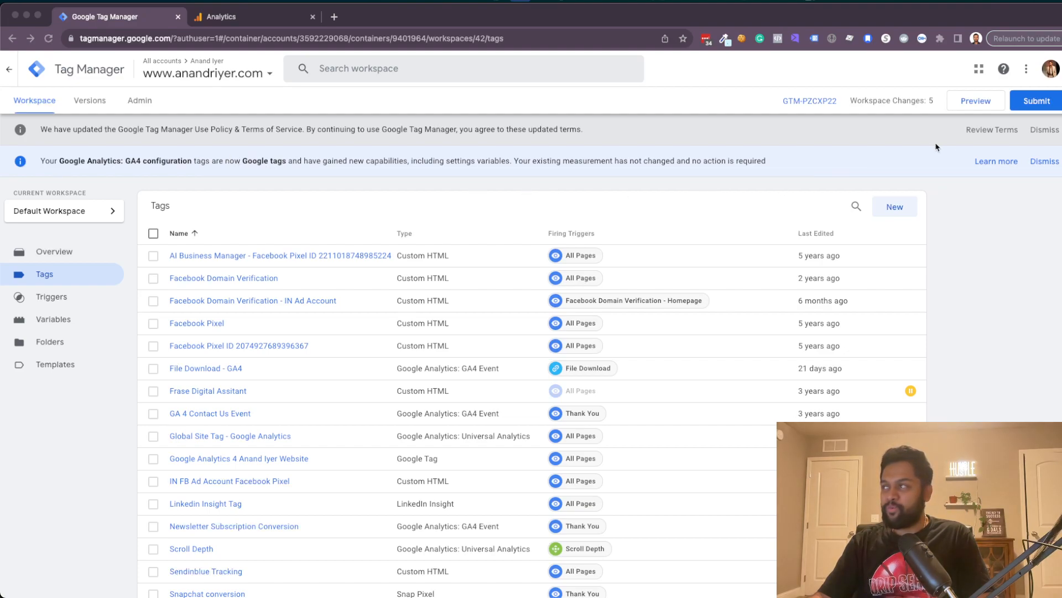
- Open the help announcement about GA4 configuration tags becoming Google tags and read through the described tag changes
left_click(987, 162)
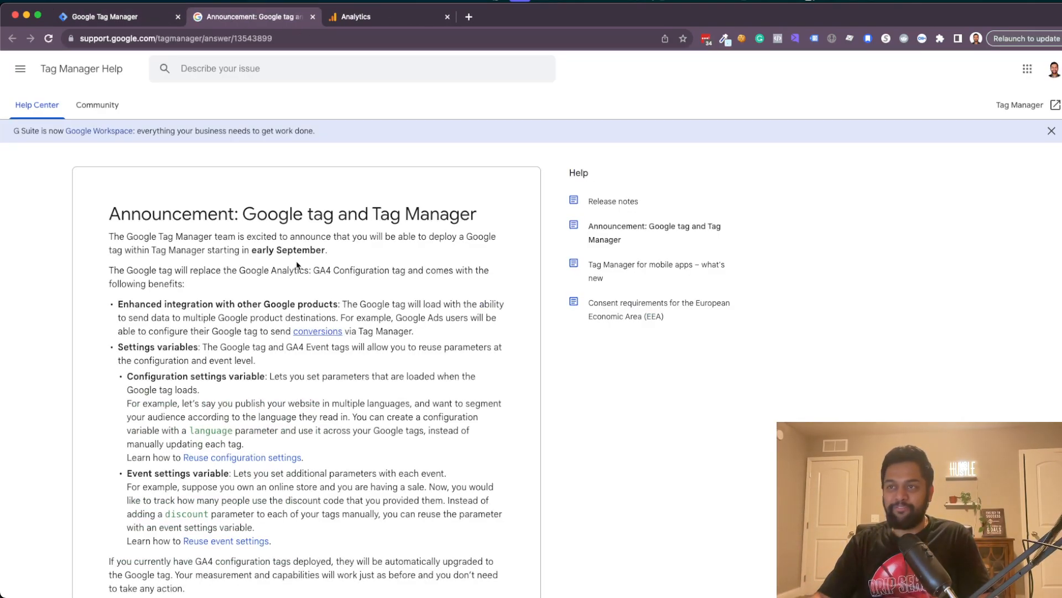
scroll(337, 279, "down", 1)
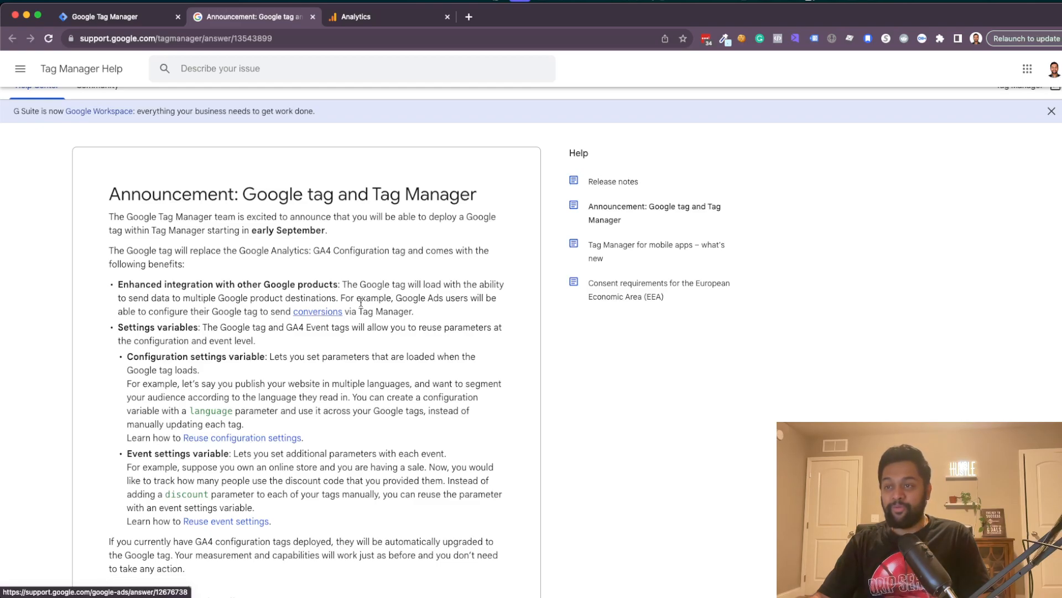
scroll(384, 312, "down", 1)
scroll(383, 319, "down", 3)
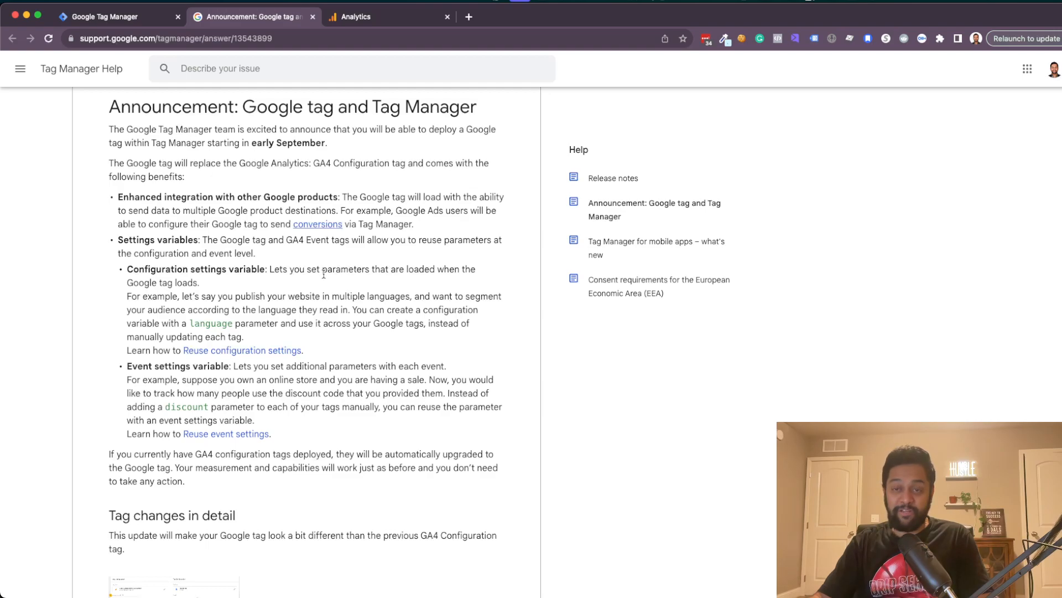
scroll(332, 288, "down", 10)
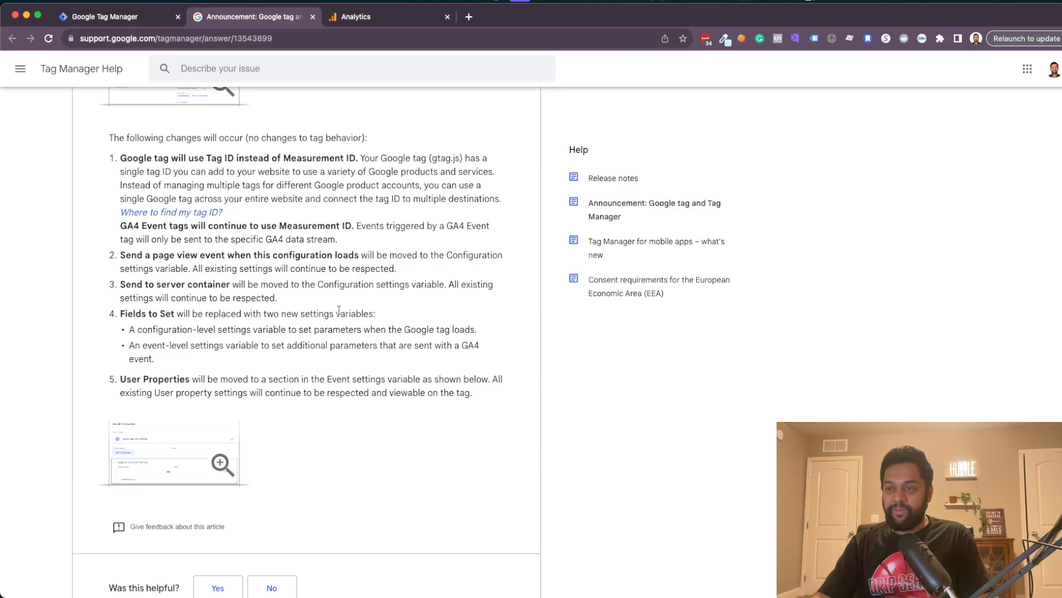
scroll(339, 308, "down", 6)
scroll(324, 273, "up", 7)
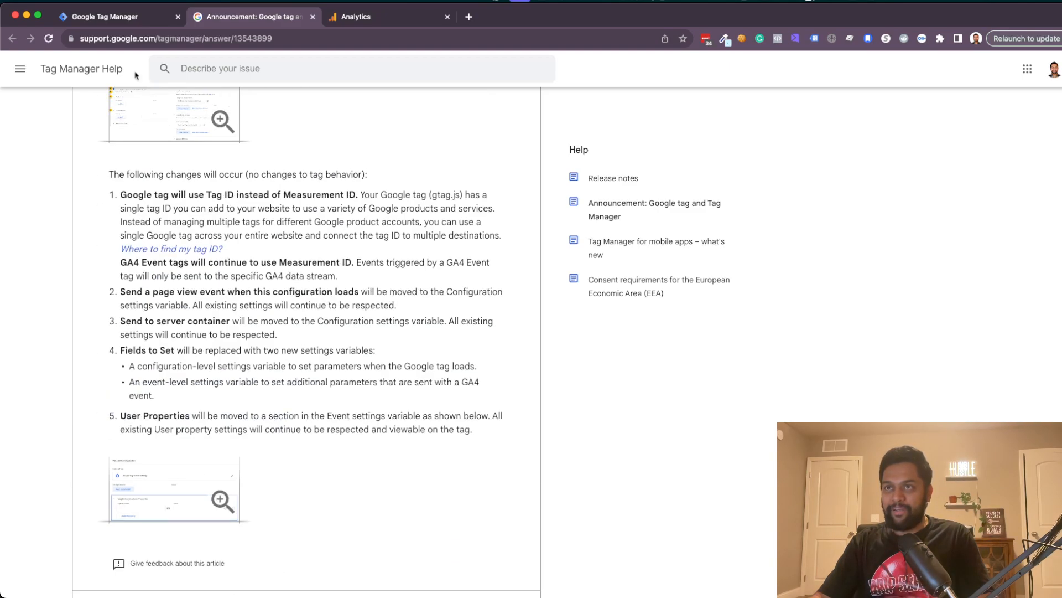
- Return to the Tag Manager workspace and create a new tag named GA4 Base Setup
left_click(78, 17)
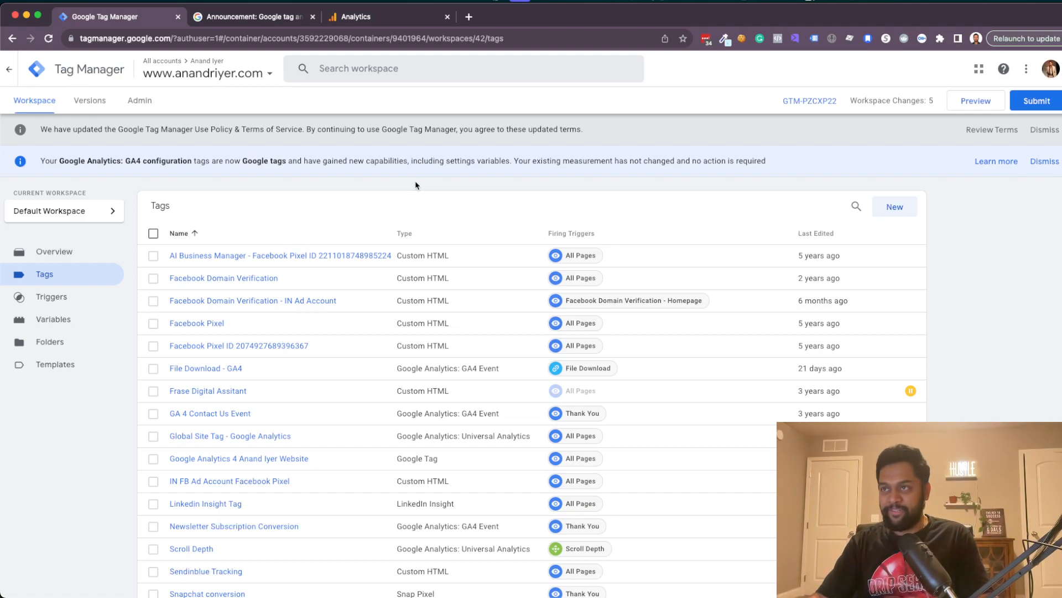
left_click(897, 208)
left_click(316, 71)
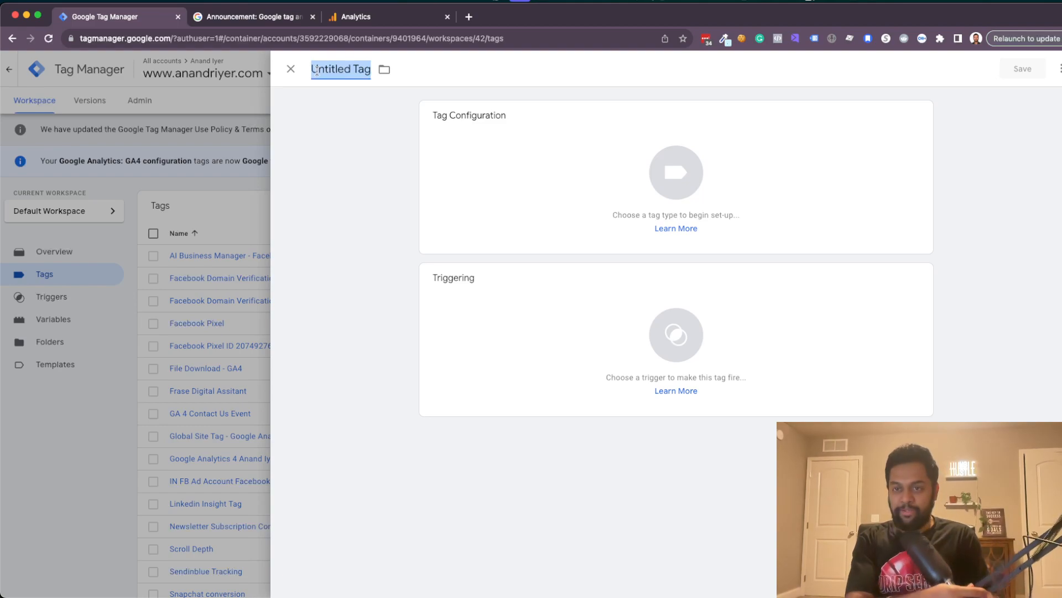
type("GA")
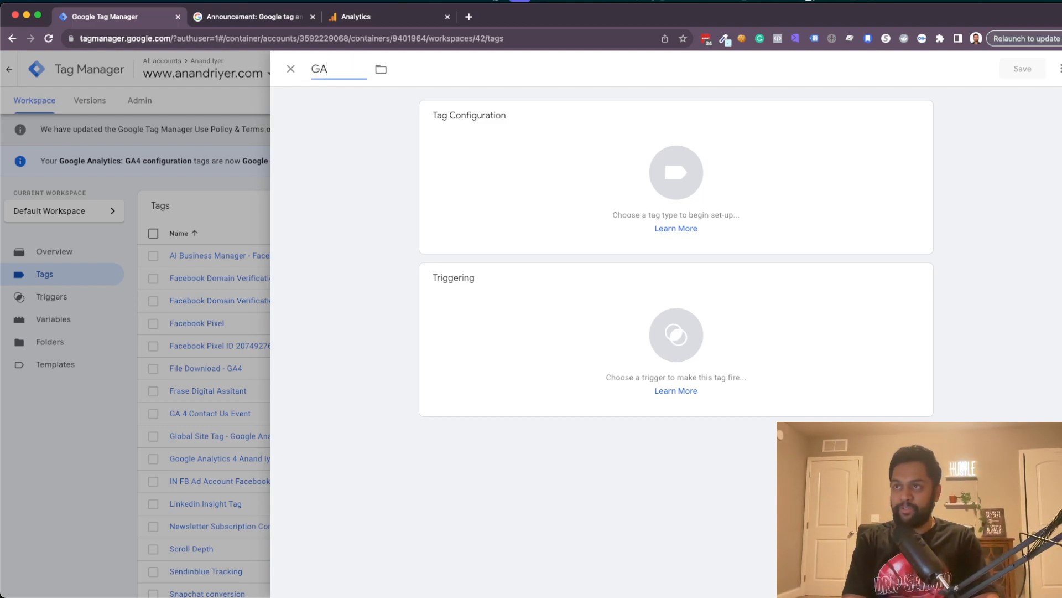
type("4")
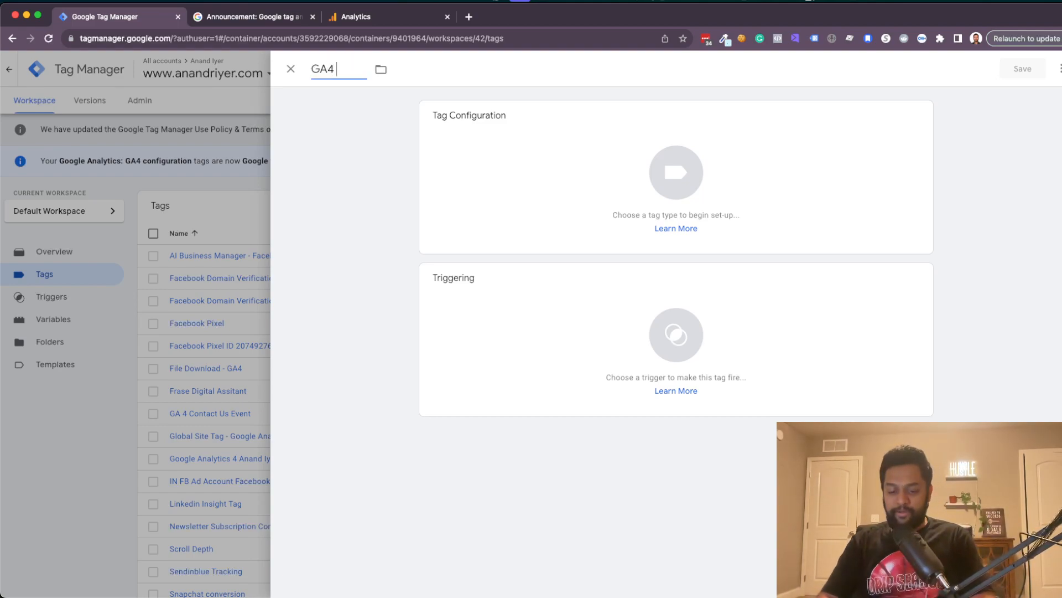
type(" Base Setup")
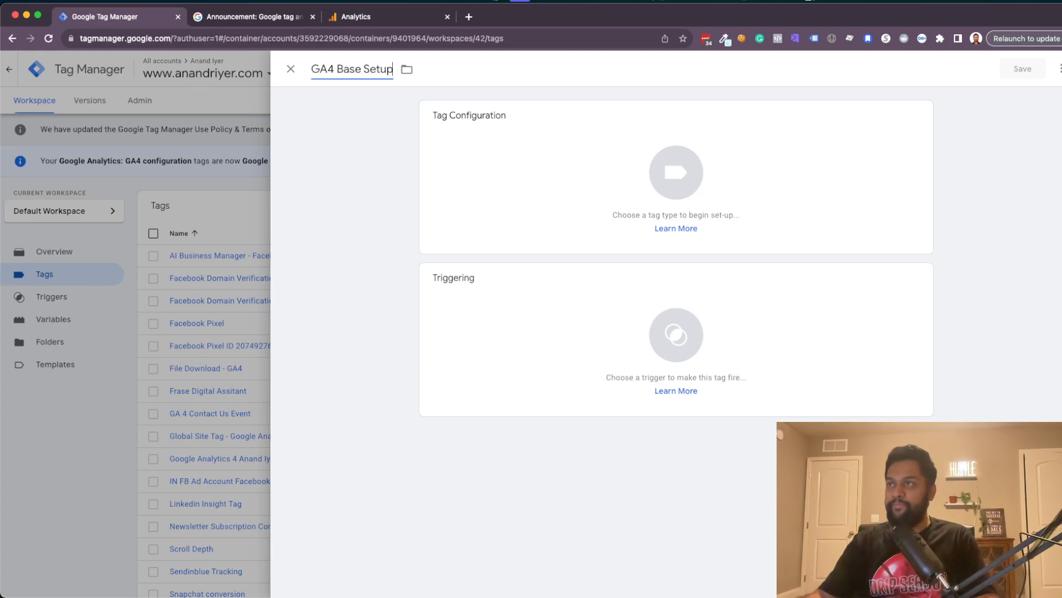
- Set the new tag's type to Google Tag from the Google Analytics tag types
left_click(609, 165)
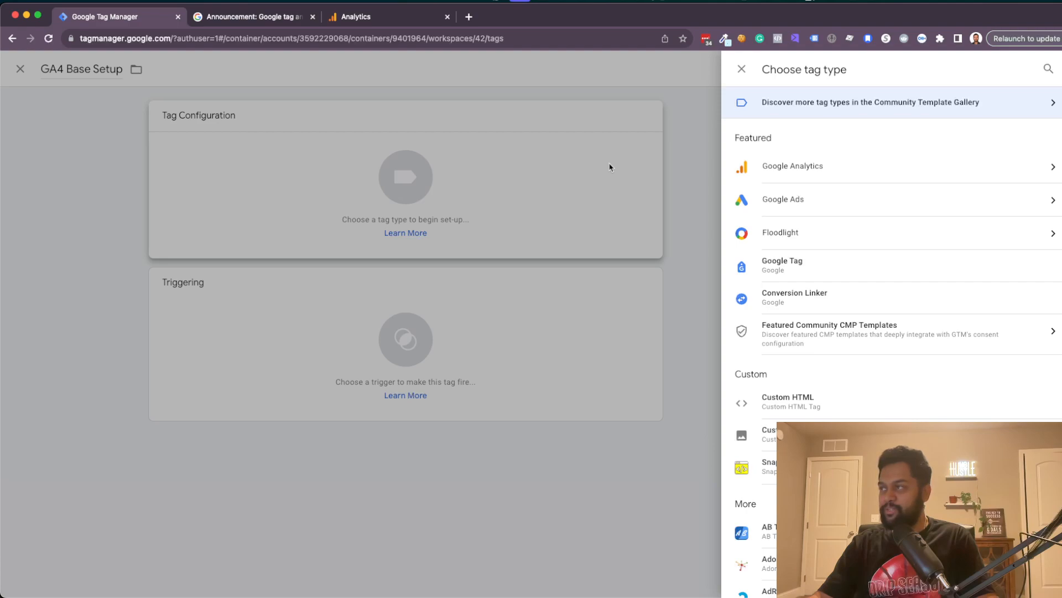
left_click(930, 169)
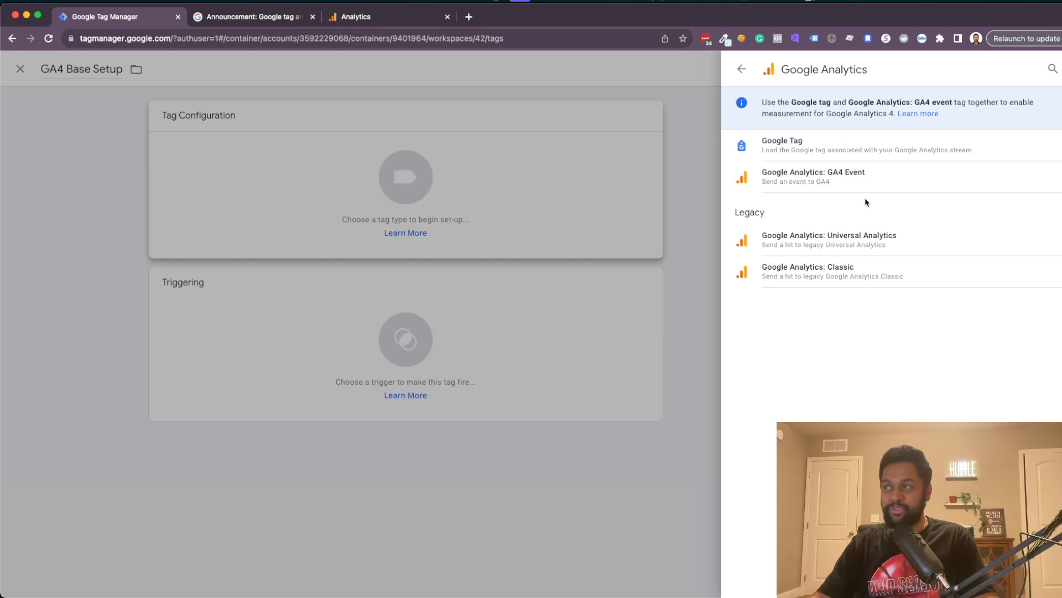
left_click(869, 145)
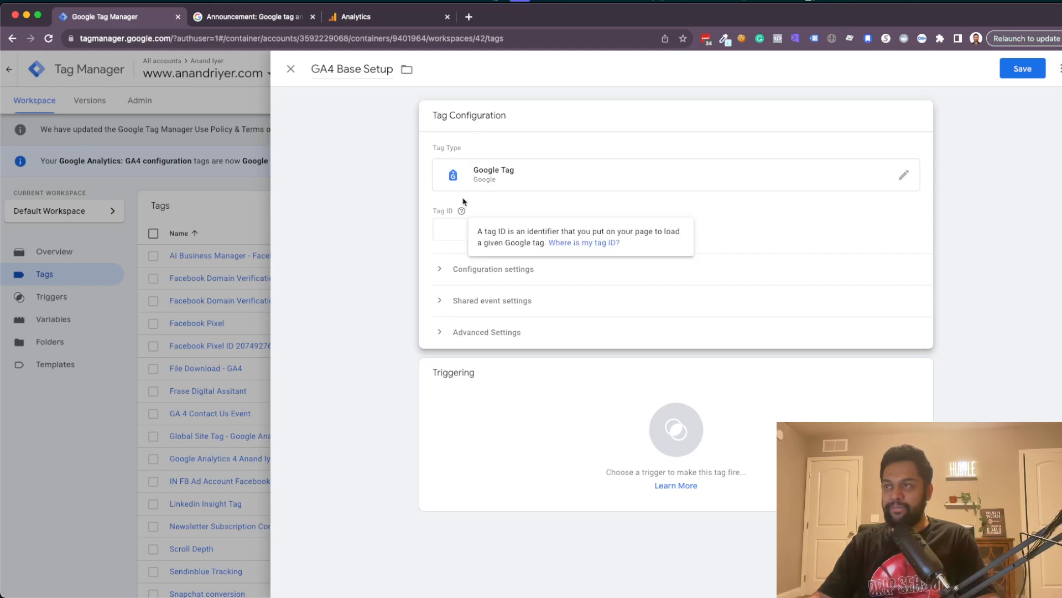
- Open the help article on finding the tag ID and examine its instructions for setting up a Google tag from Google Ads
mouse_move(458, 211)
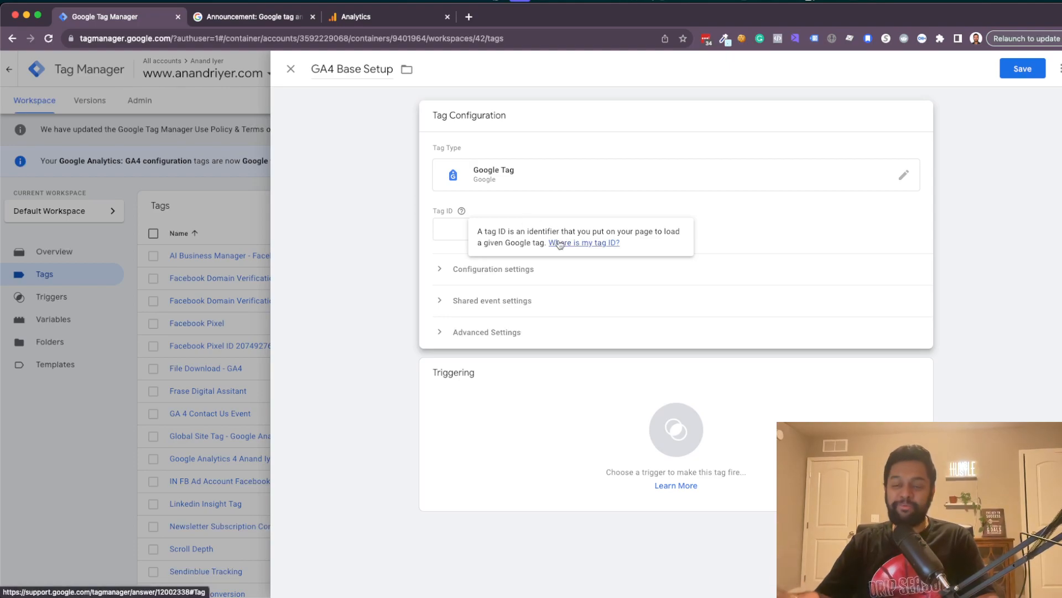
left_click(560, 244)
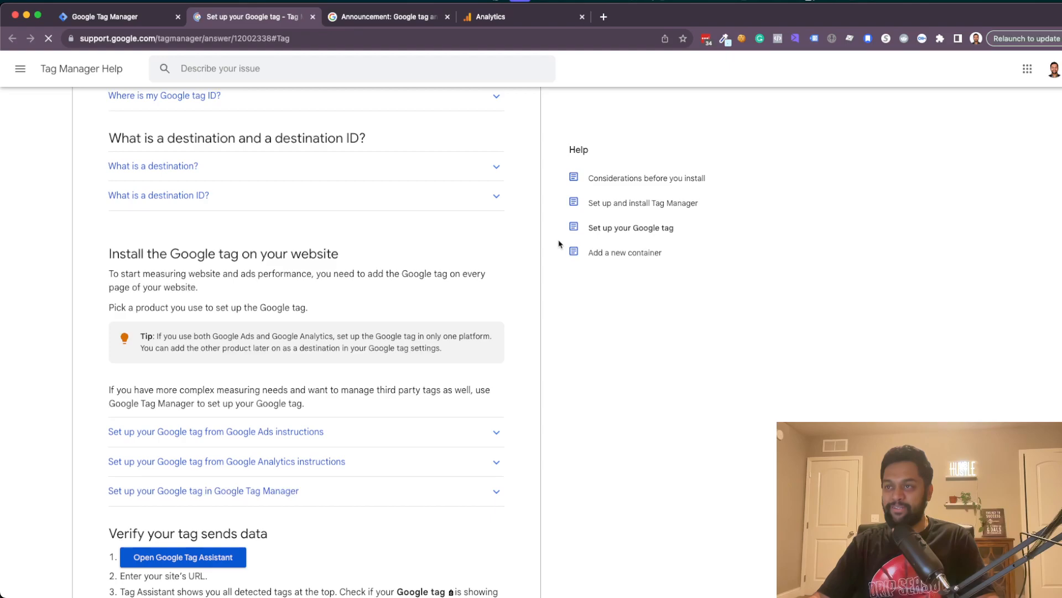
scroll(262, 166, "up", 5)
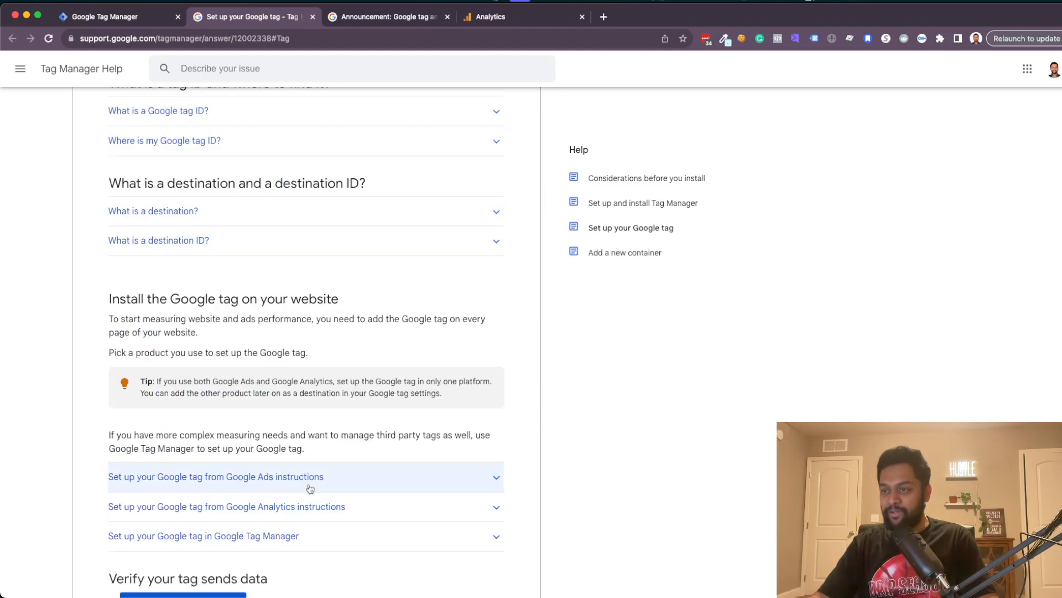
left_click(349, 480)
scroll(373, 455, "down", 6)
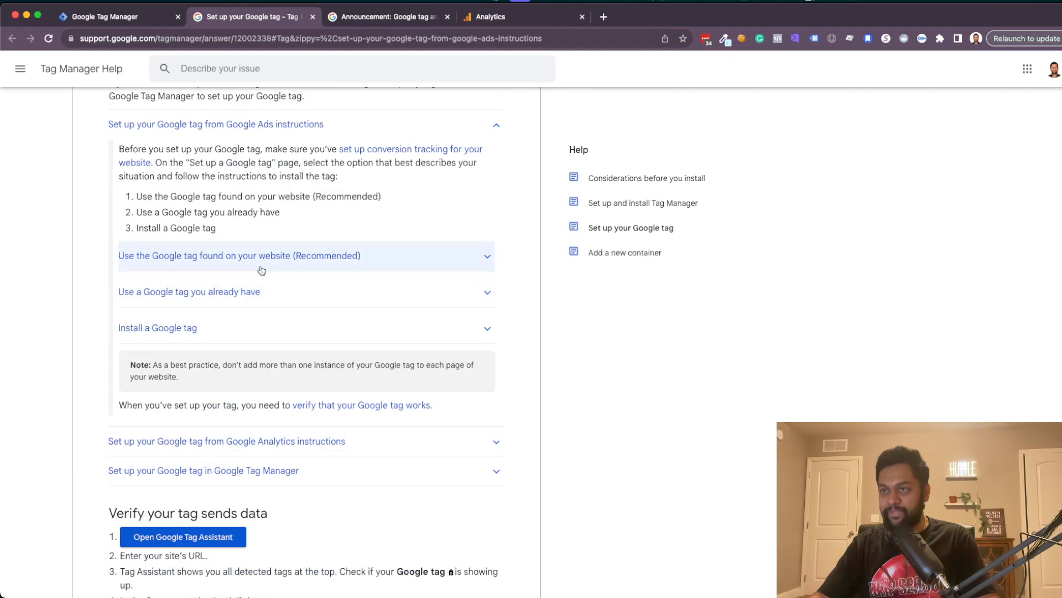
scroll(249, 299, "up", 10)
scroll(331, 307, "down", 2)
scroll(328, 314, "up", 12)
scroll(316, 316, "down", 10)
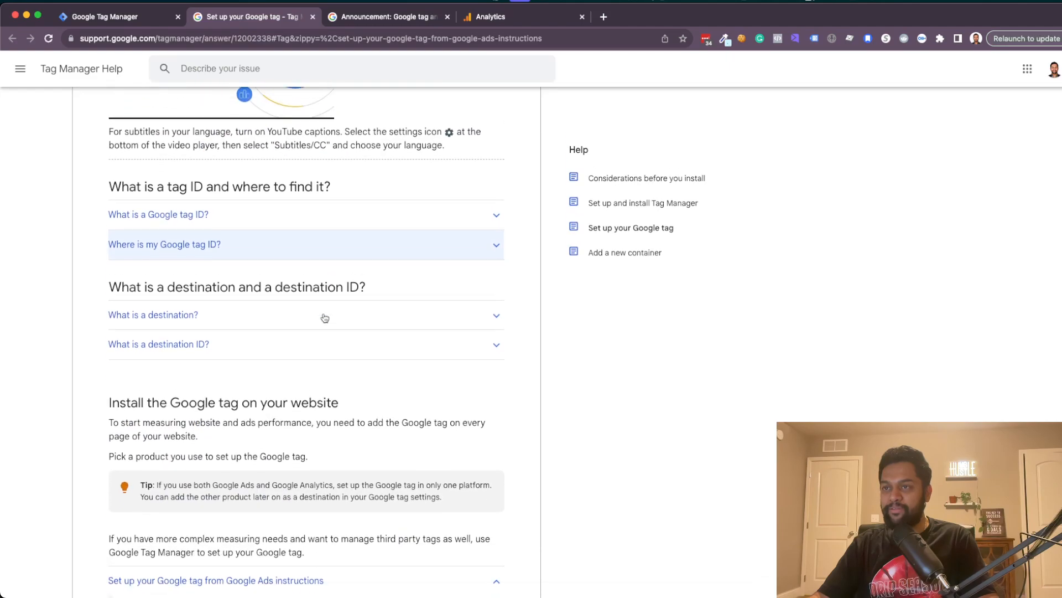
- Read the explanation of what a Google tag ID is, highlighting the G-XXXXX and AW-XXXXX alias formats
scroll(325, 317, "down", 1)
left_click(232, 193)
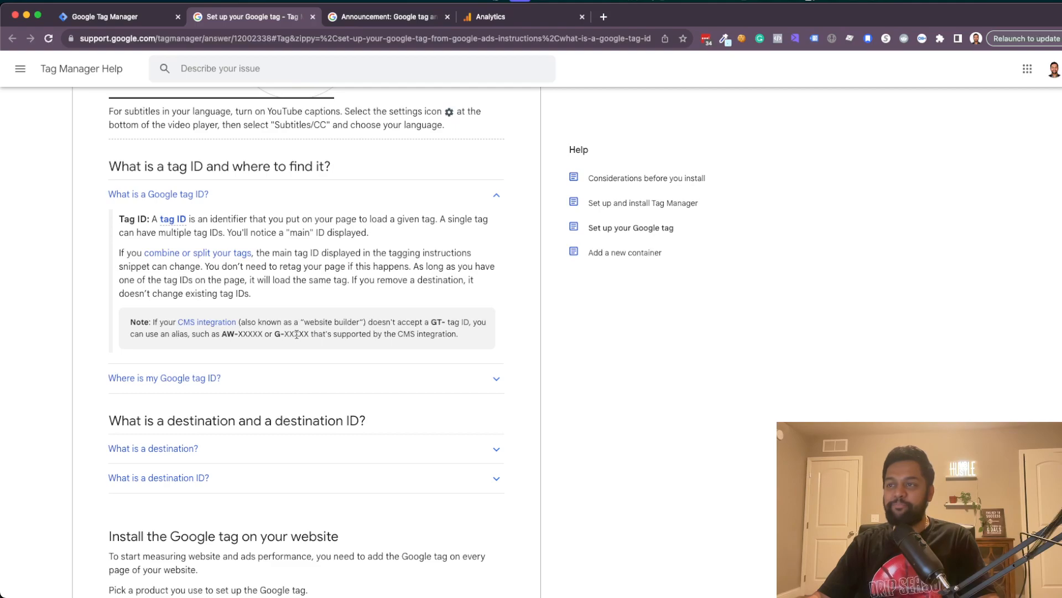
left_click_drag(277, 333, 307, 333)
left_click_drag(221, 334, 264, 334)
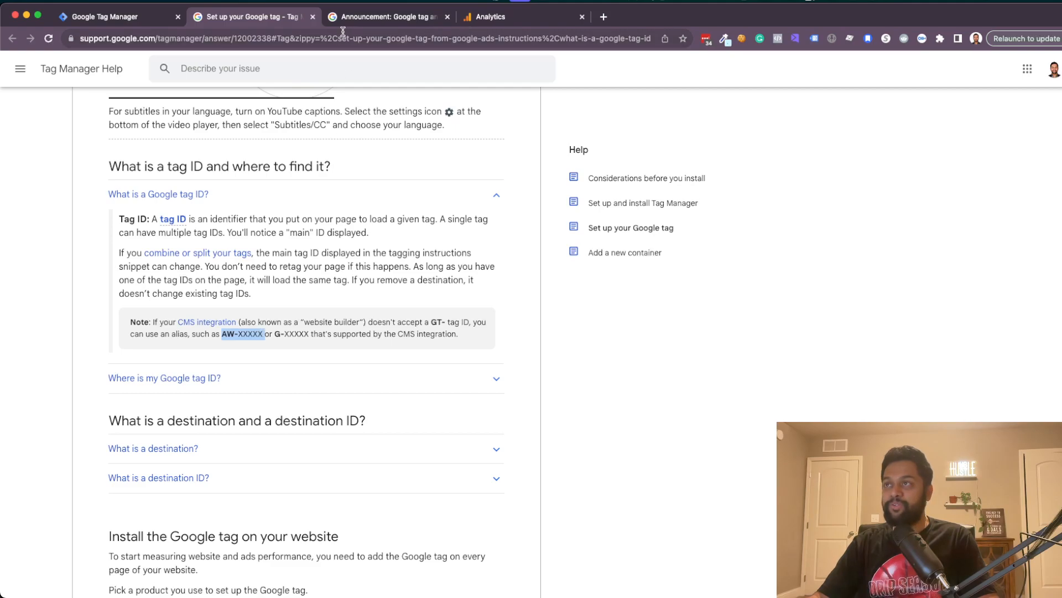
- Switch to Google Analytics, open the website's web data stream and copy its measurement ID
left_click(535, 25)
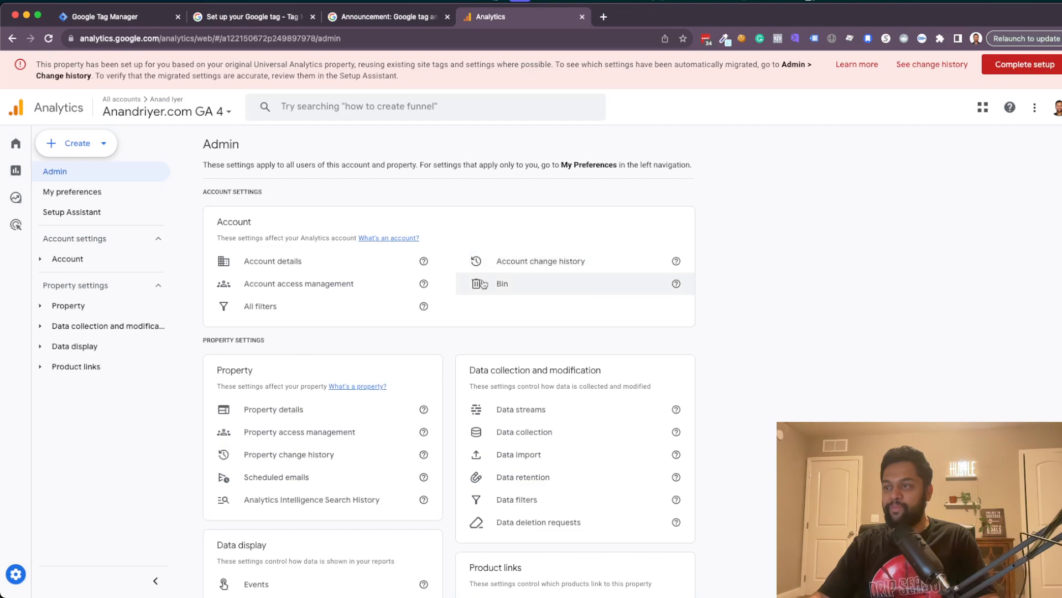
left_click(523, 410)
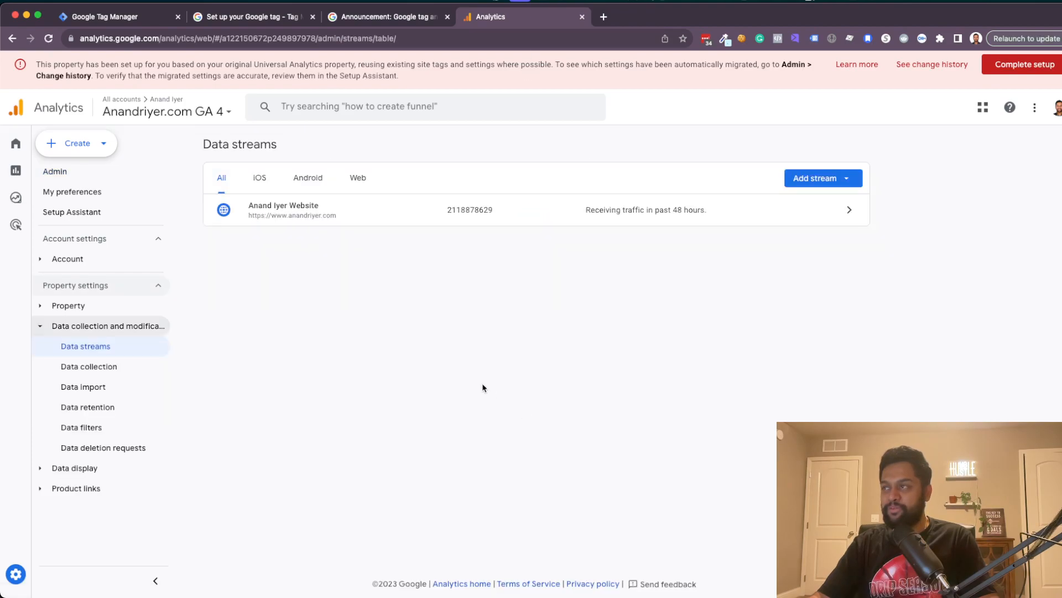
left_click(594, 209)
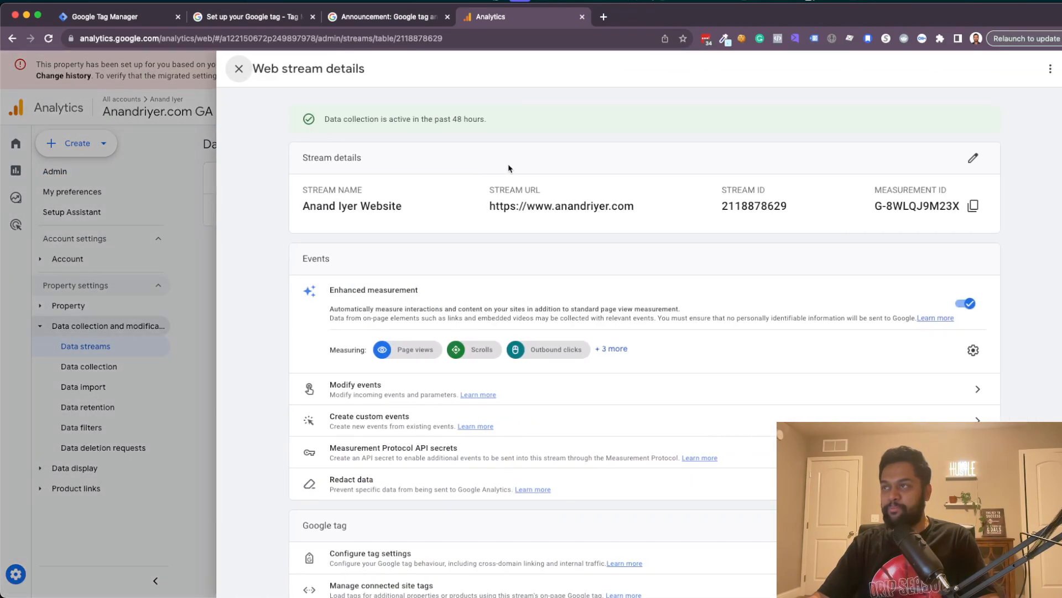
left_click(973, 205)
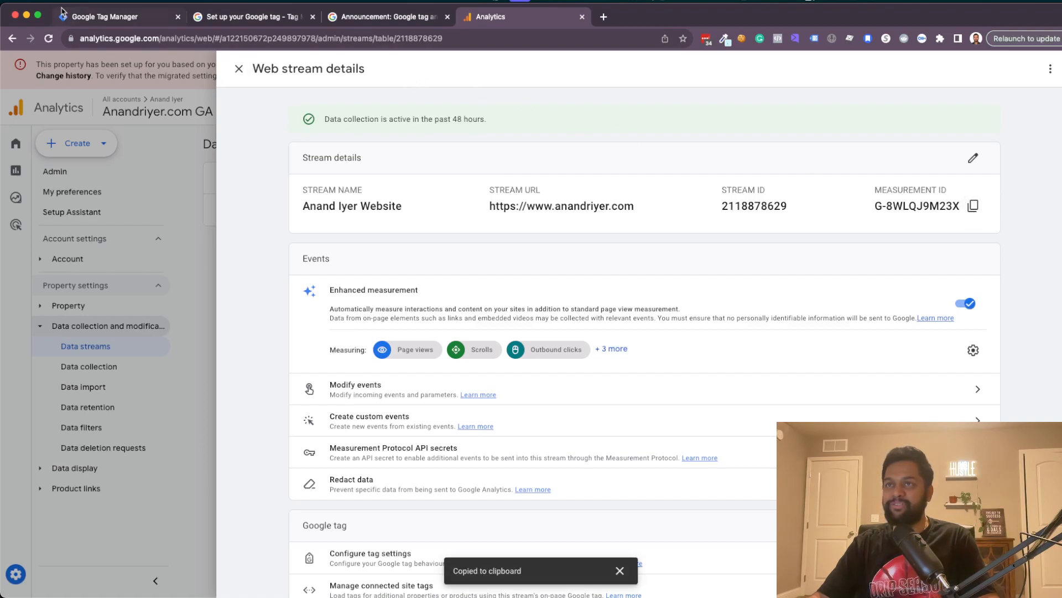
- Paste the copied measurement ID as the Google Tag's tag ID in Tag Manager, and check it against the Analytics stream details
left_click(83, 16)
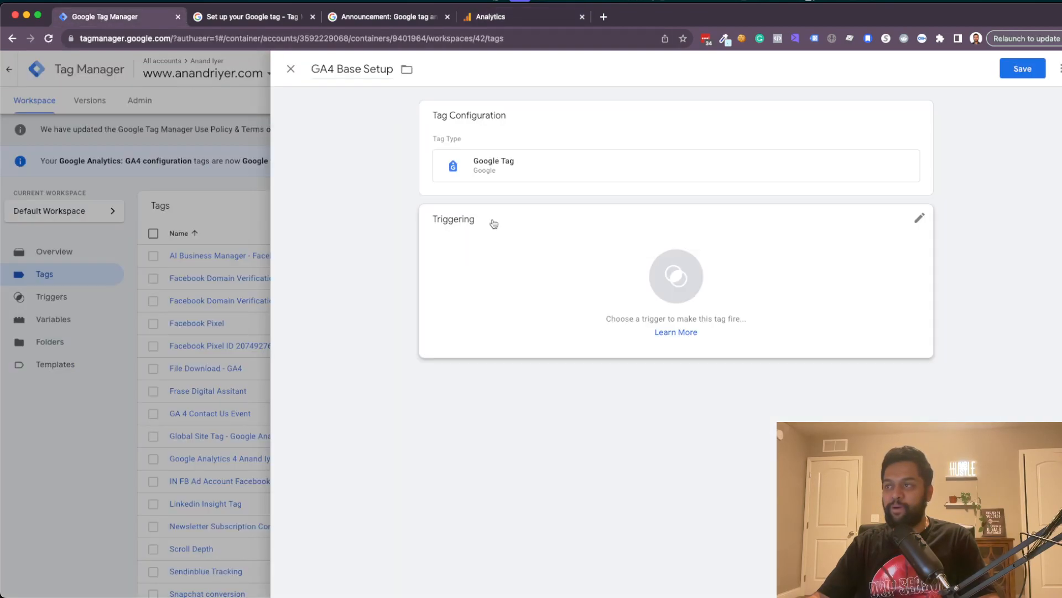
left_click(526, 167)
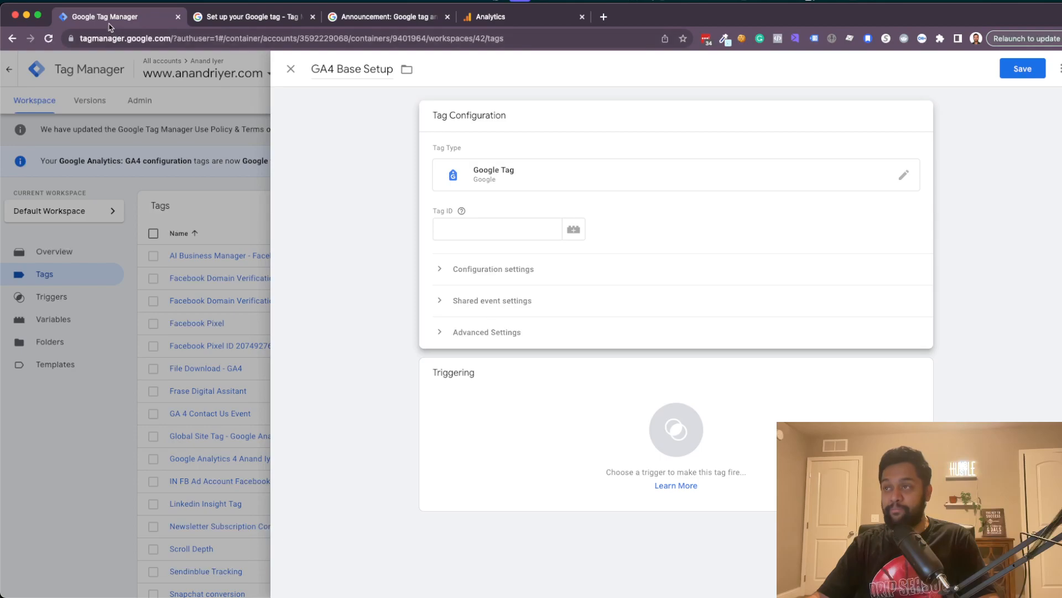
left_click(476, 228)
key("cmd+v")
left_click(695, 228)
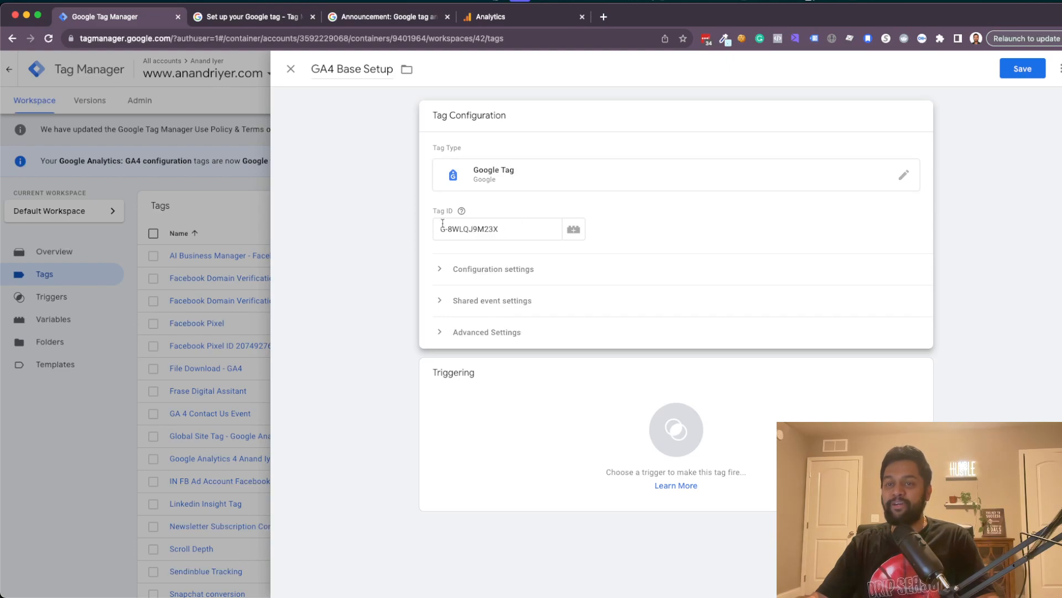
left_click(497, 18)
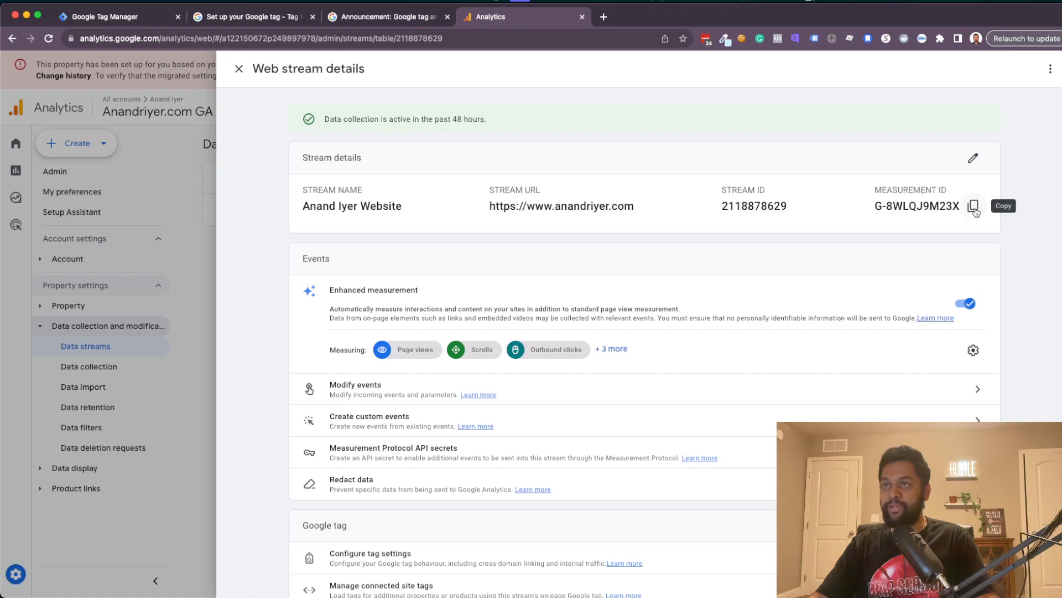
left_click(138, 18)
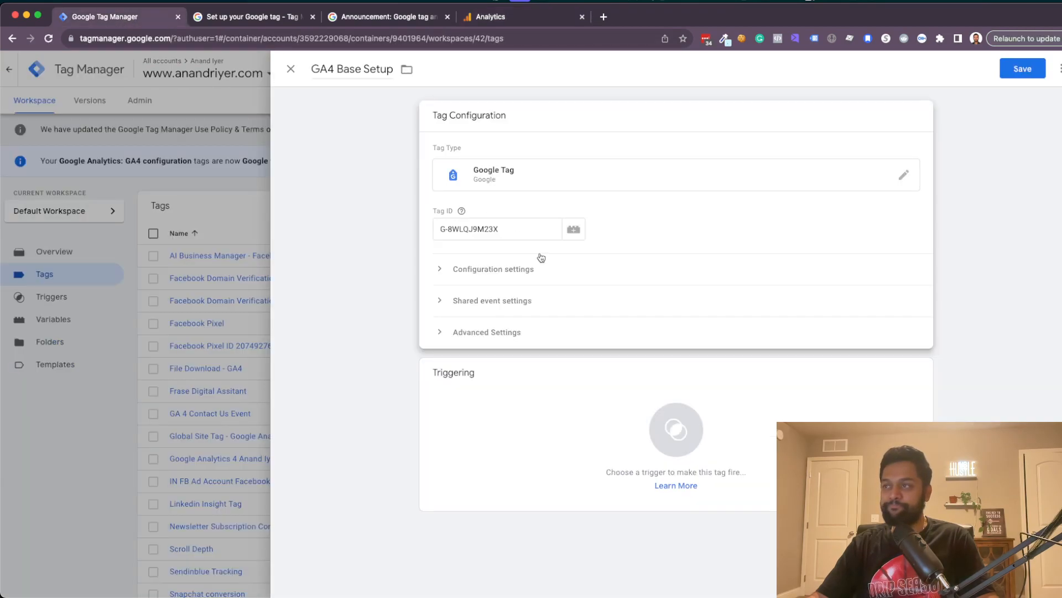
- Review the tag's configuration settings and shared event settings, and assign the All Pages page view trigger to the tag
left_click(534, 271)
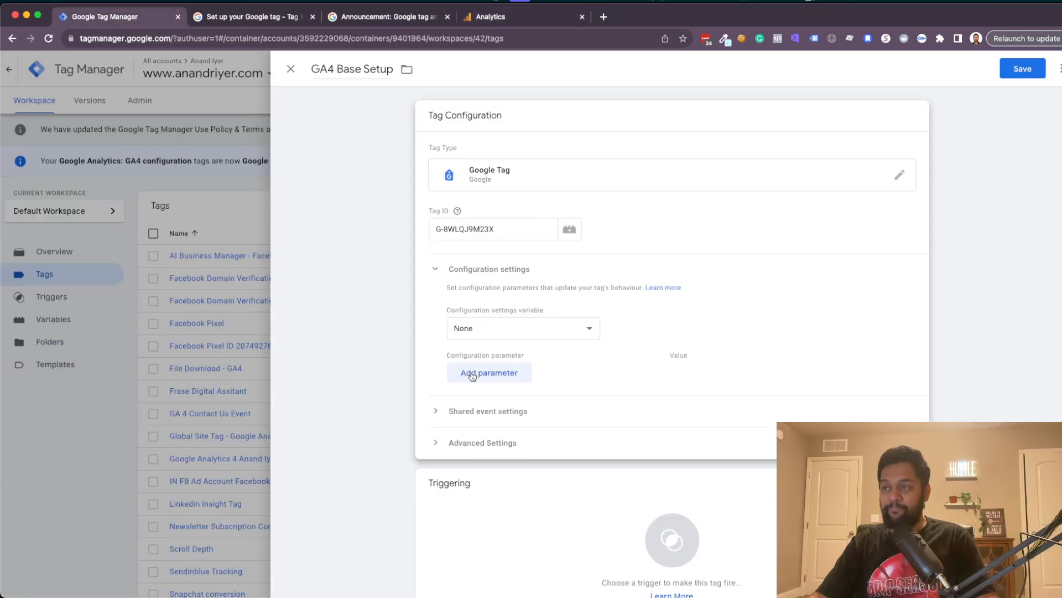
left_click(481, 416)
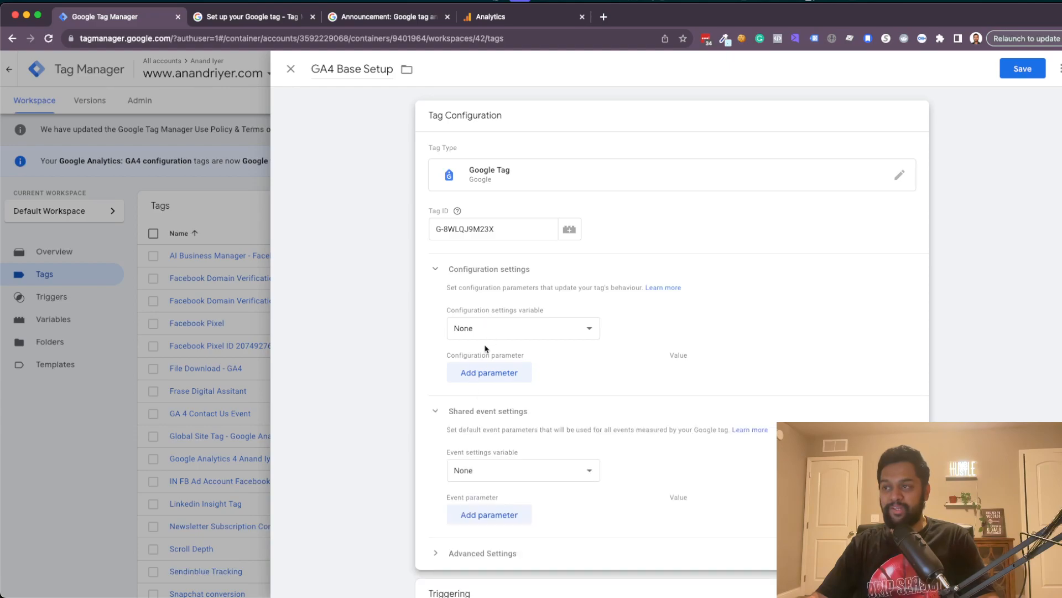
scroll(517, 409, "down", 3)
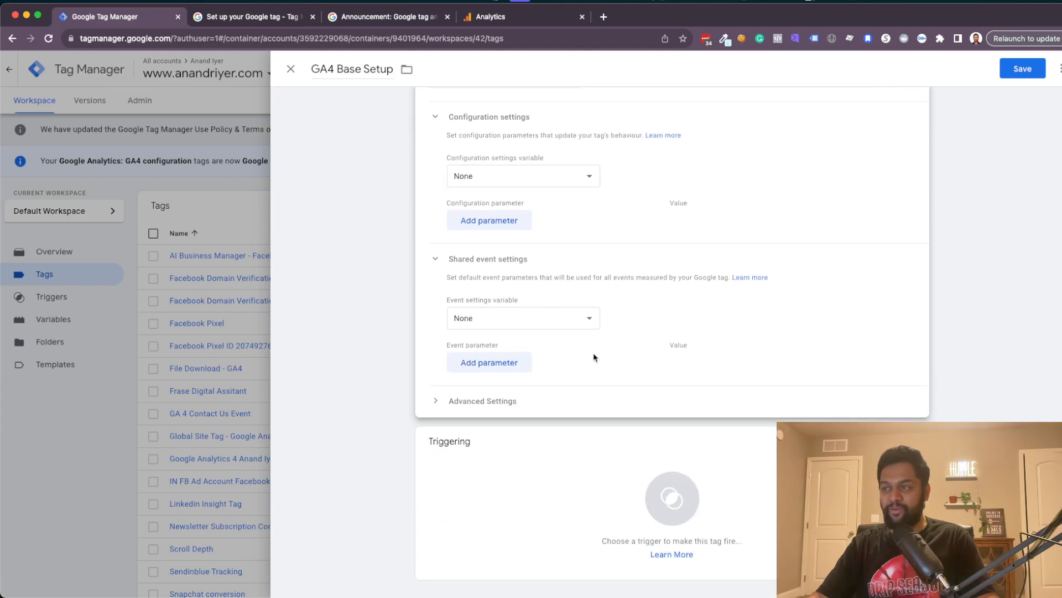
scroll(585, 306, "up", 2)
scroll(614, 339, "down", 2)
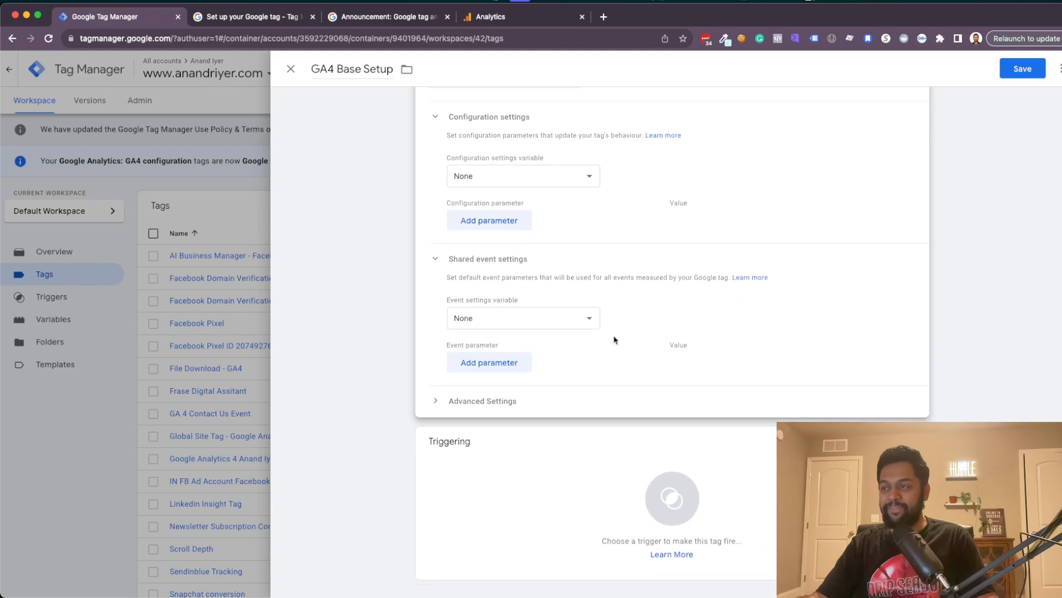
left_click(625, 538)
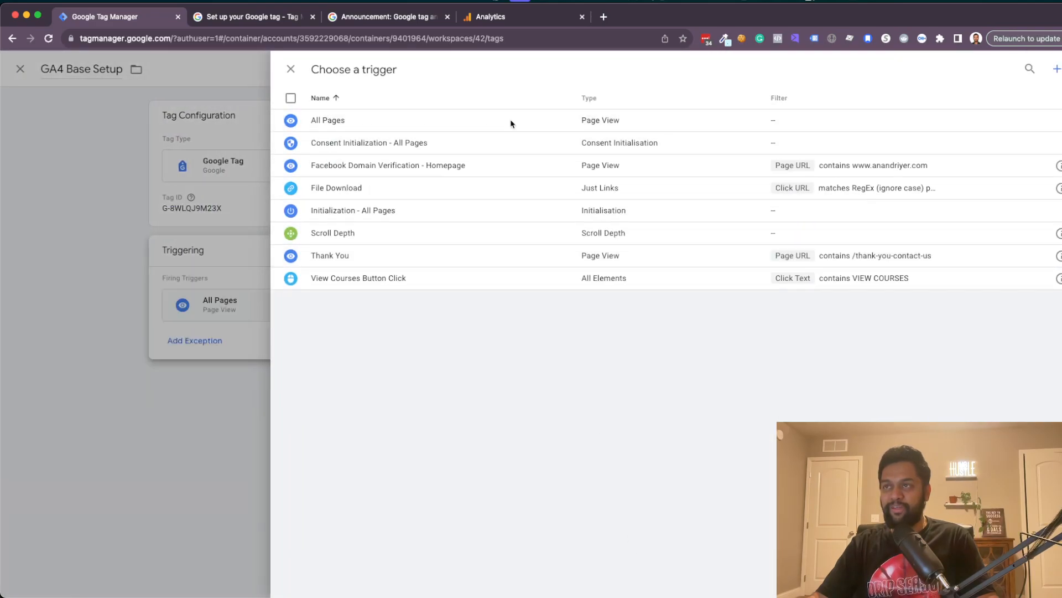
left_click(512, 123)
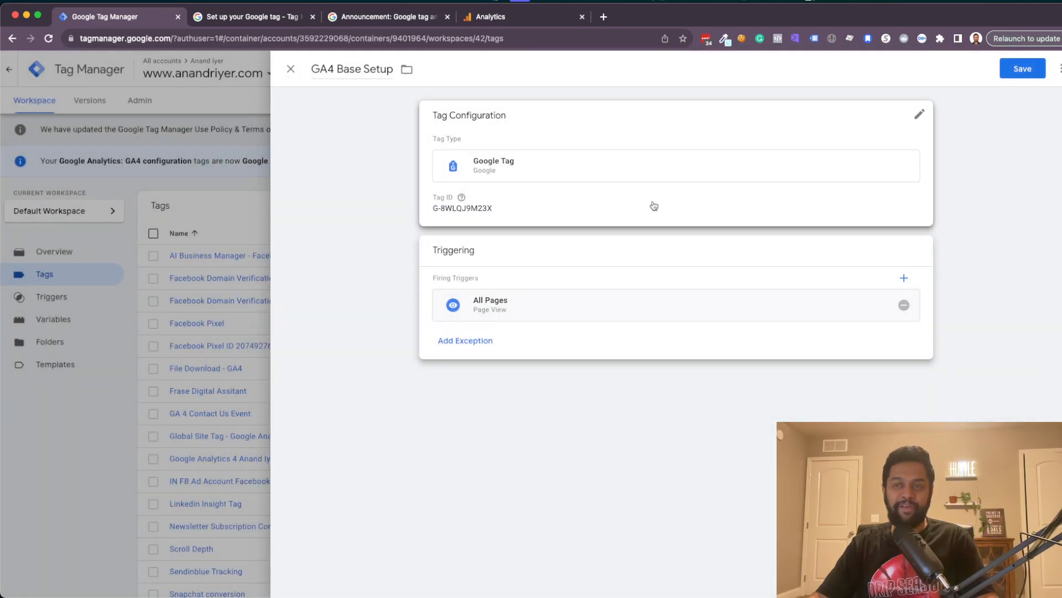
- Discard the unsaved GA4 Base Setup tag, then preview the container by connecting Tag Assistant to the site's /thank-you-contact-us/ page
left_click(291, 69)
left_click(639, 204)
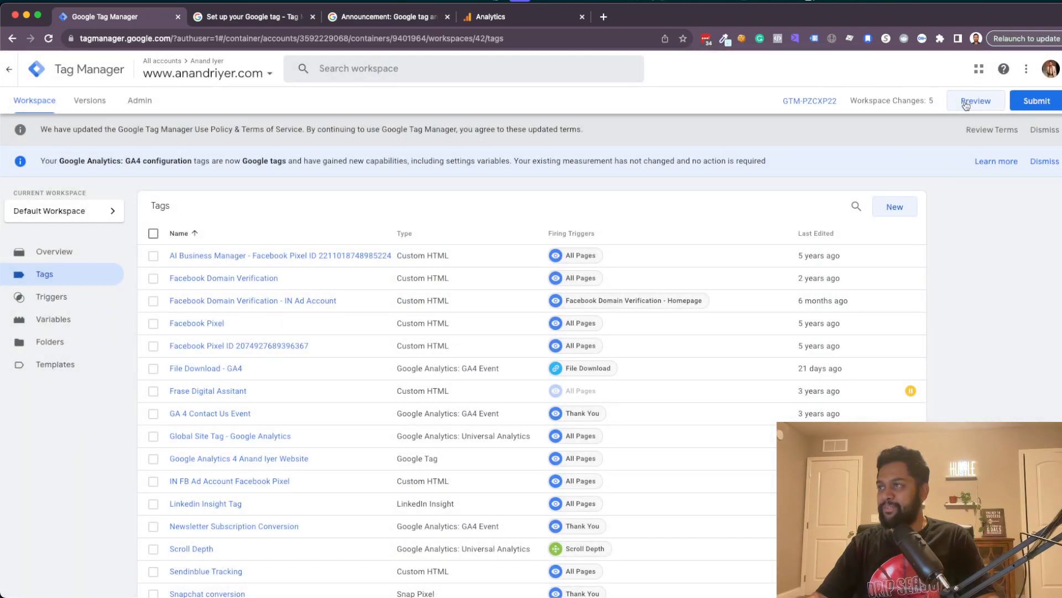
left_click(966, 105)
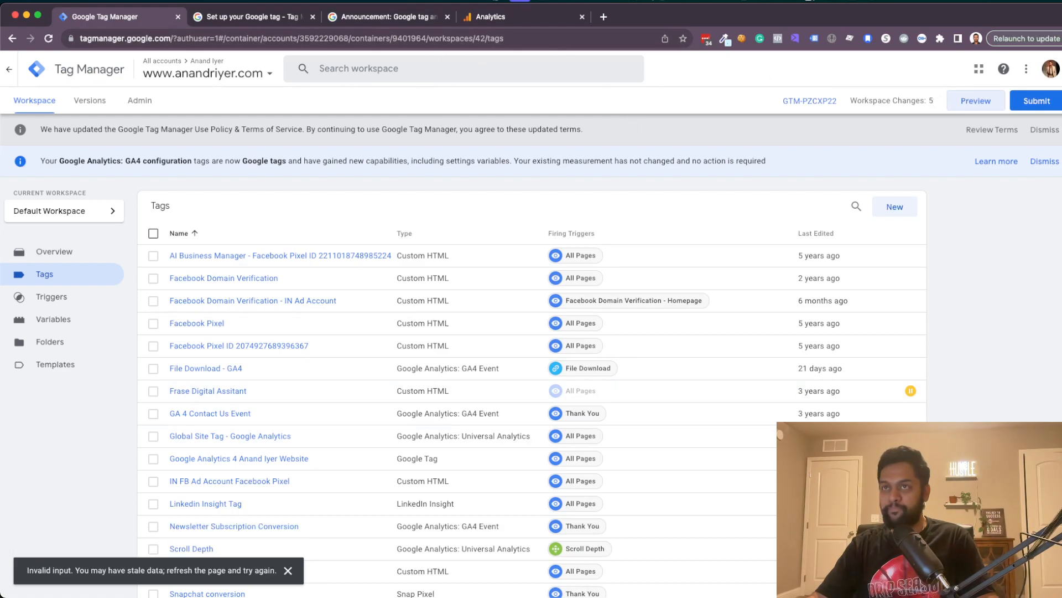
left_click(48, 39)
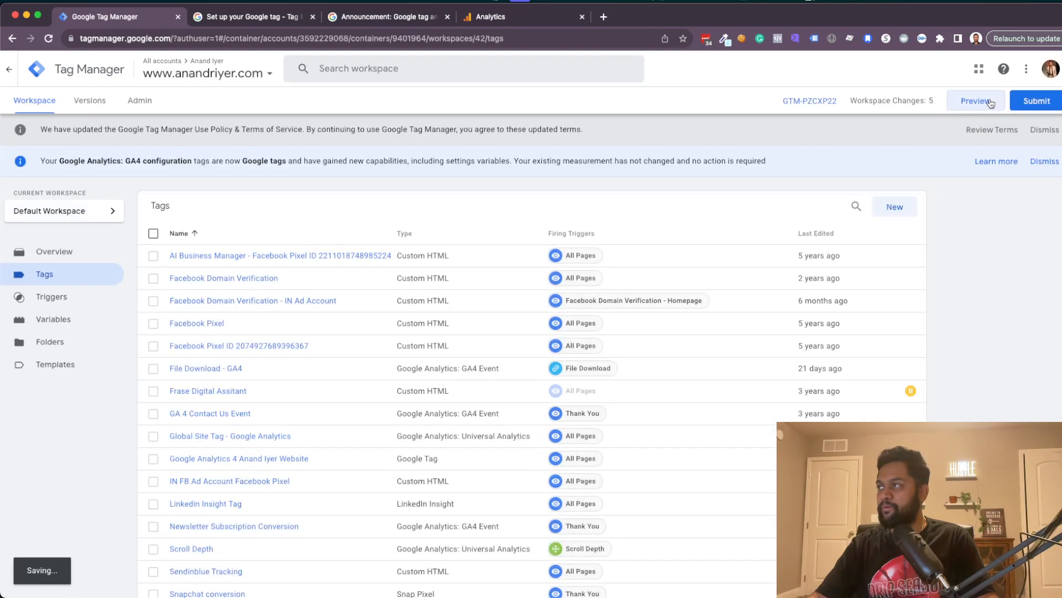
left_click(989, 102)
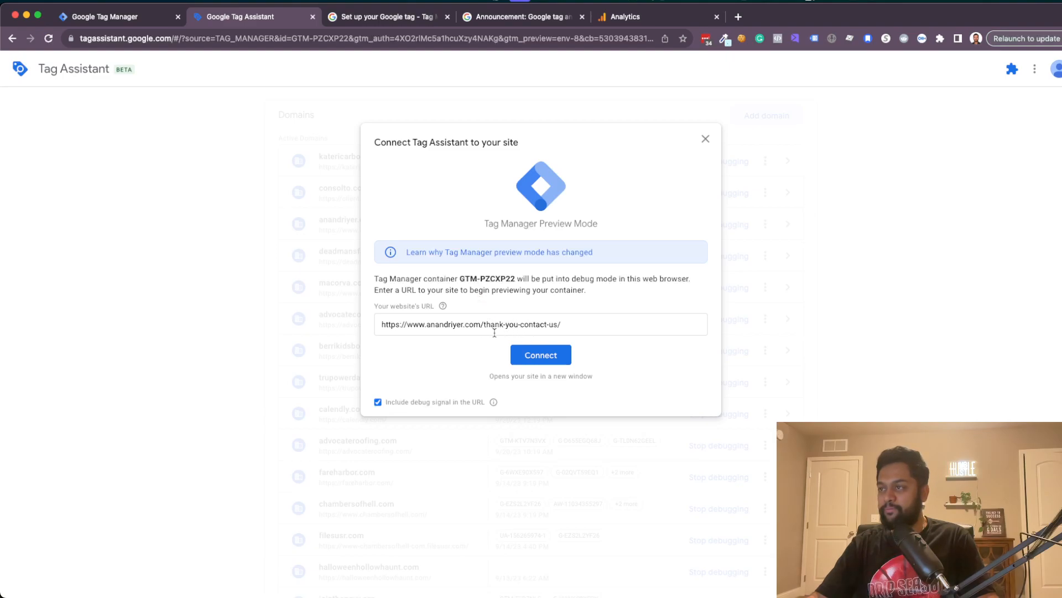
left_click(527, 356)
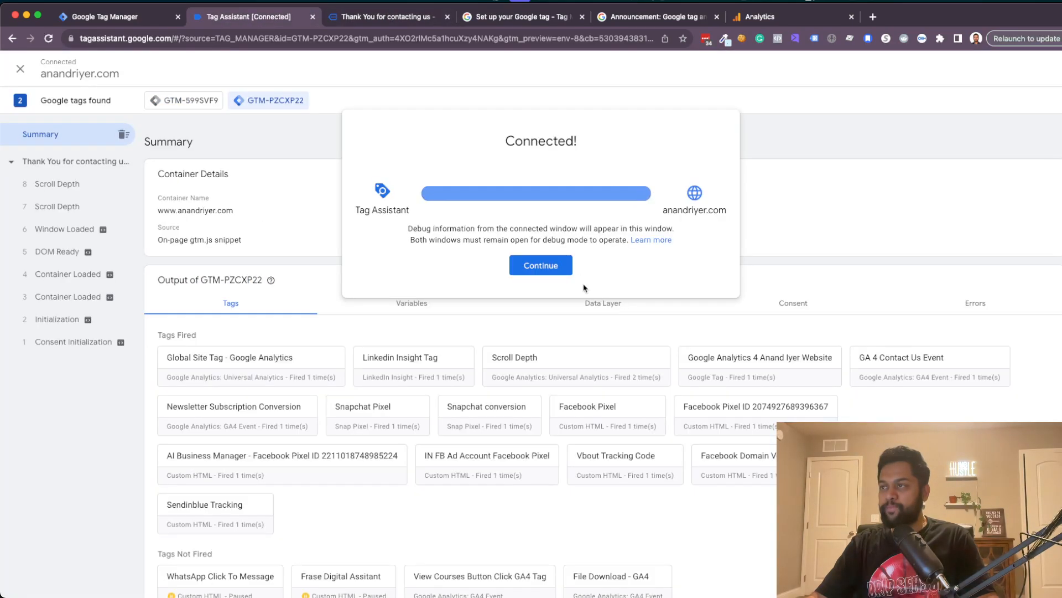
left_click(553, 271)
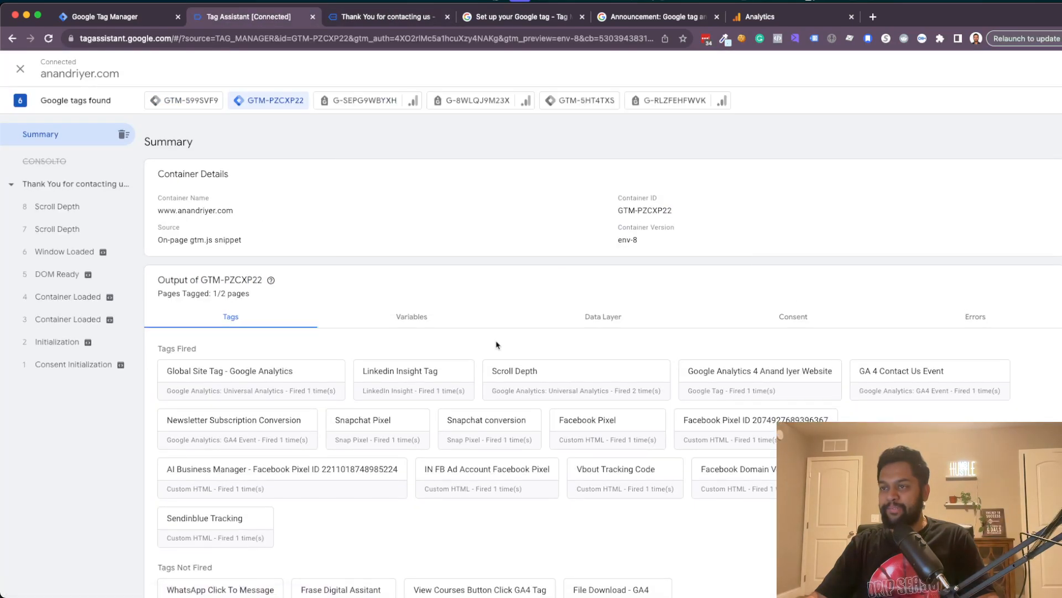
- Inspect the details of the fired Google Analytics 4 website tag in Tag Assistant, then stop debugging
scroll(499, 344, "down", 1)
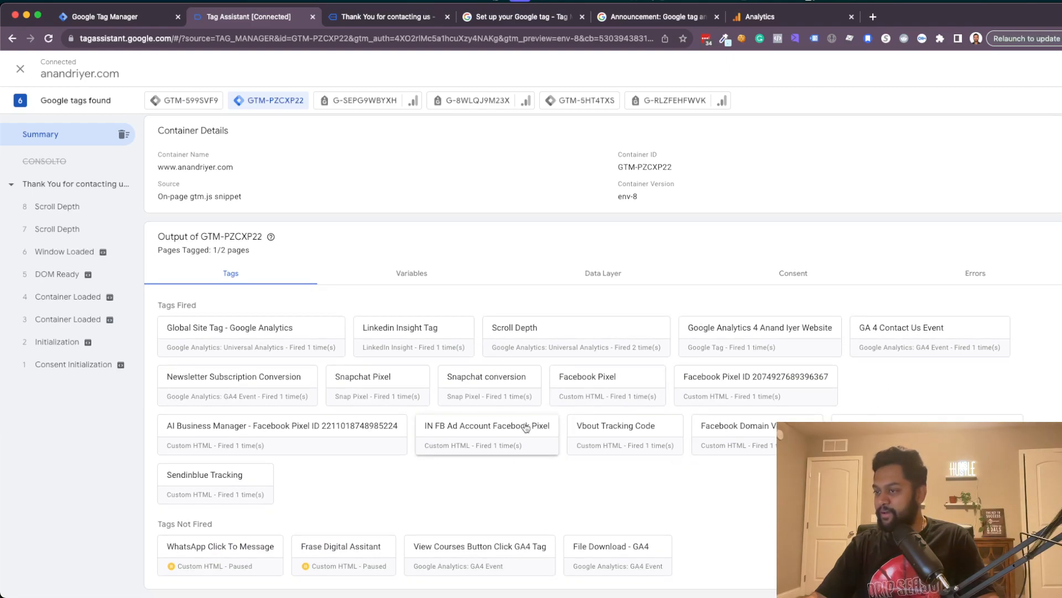
left_click(779, 332)
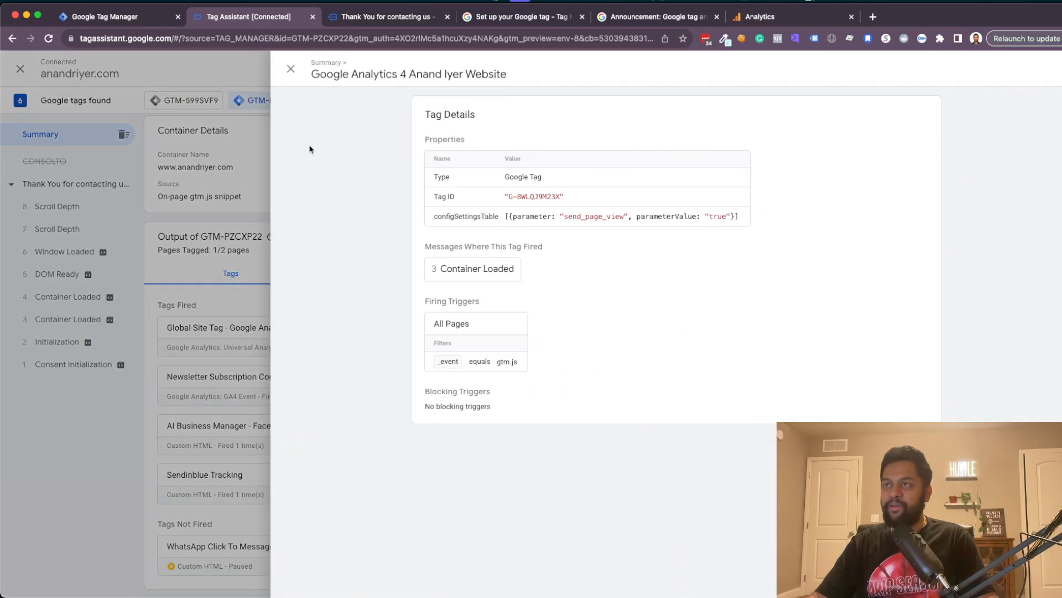
left_click(291, 69)
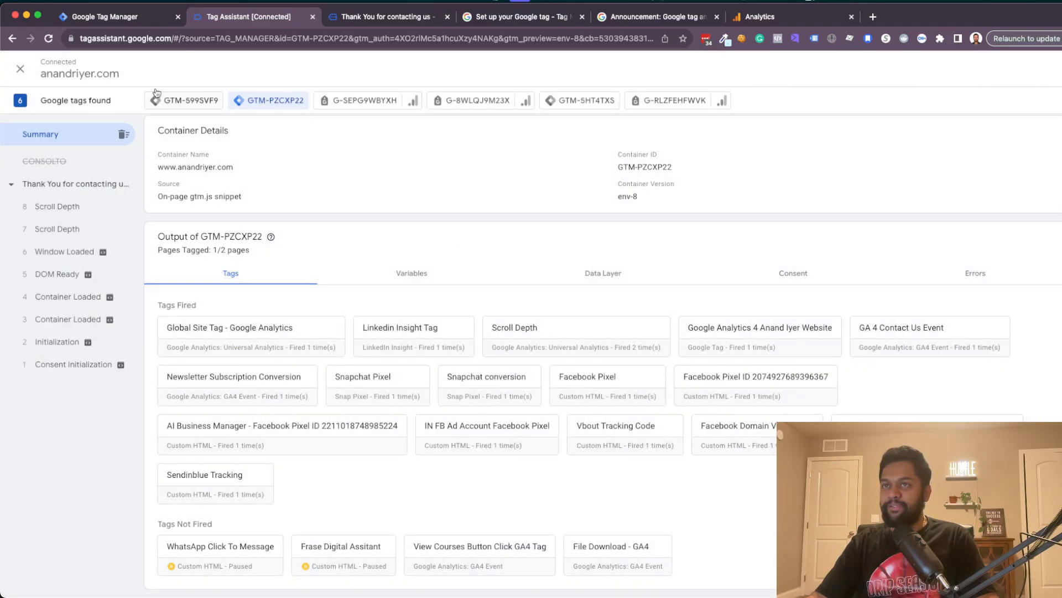
left_click(20, 68)
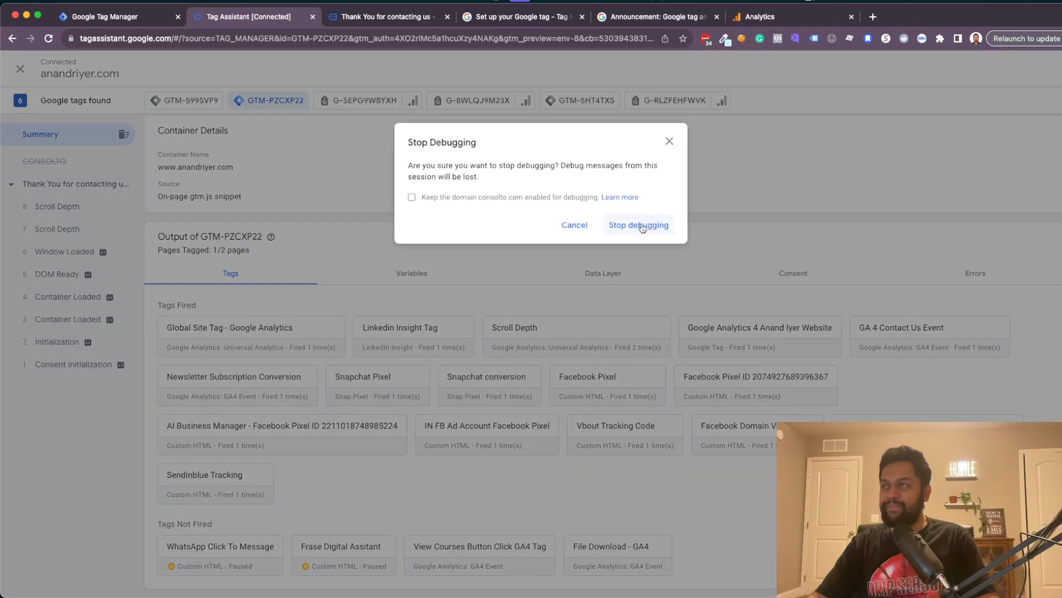
left_click(641, 225)
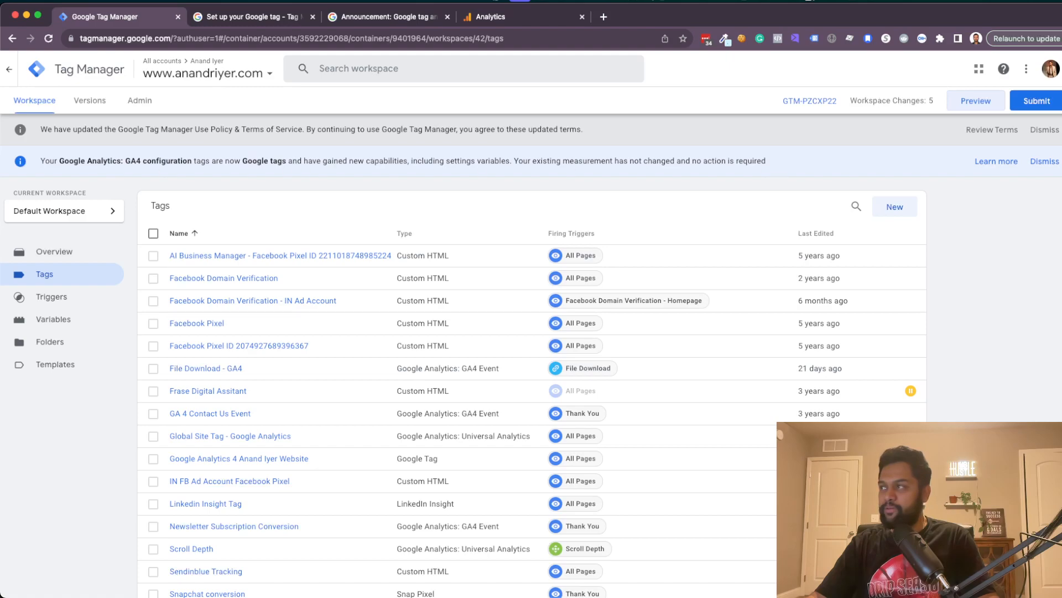
- Create a new tag in Tag Manager named "GA4 Button Tracking - Contact Us Button"
left_click(912, 210)
left_click(340, 66)
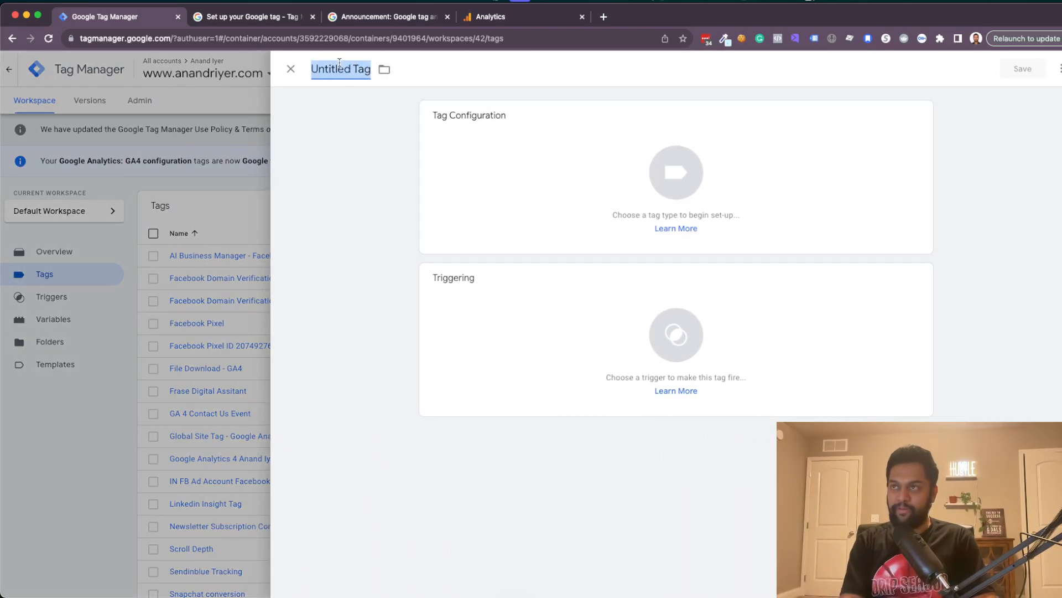
type("GA4 Button Tracking -")
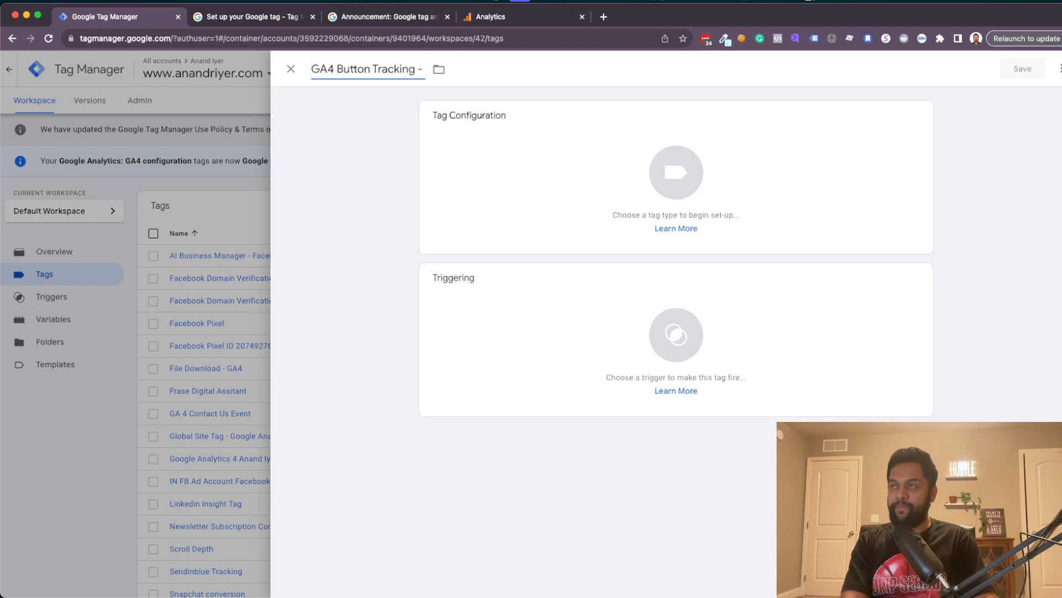
type(" C")
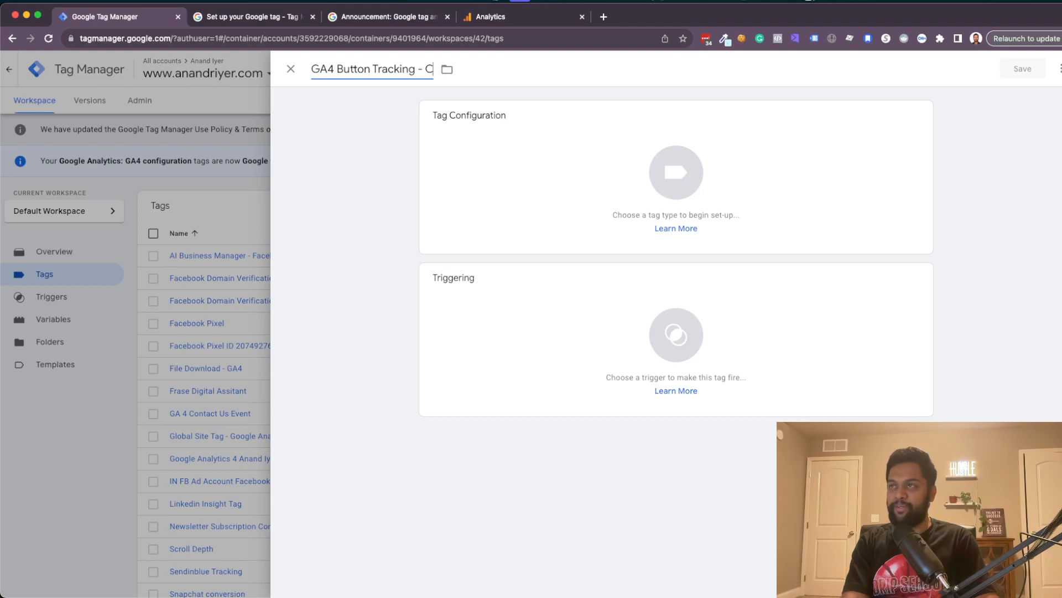
type("ontact Up Bu")
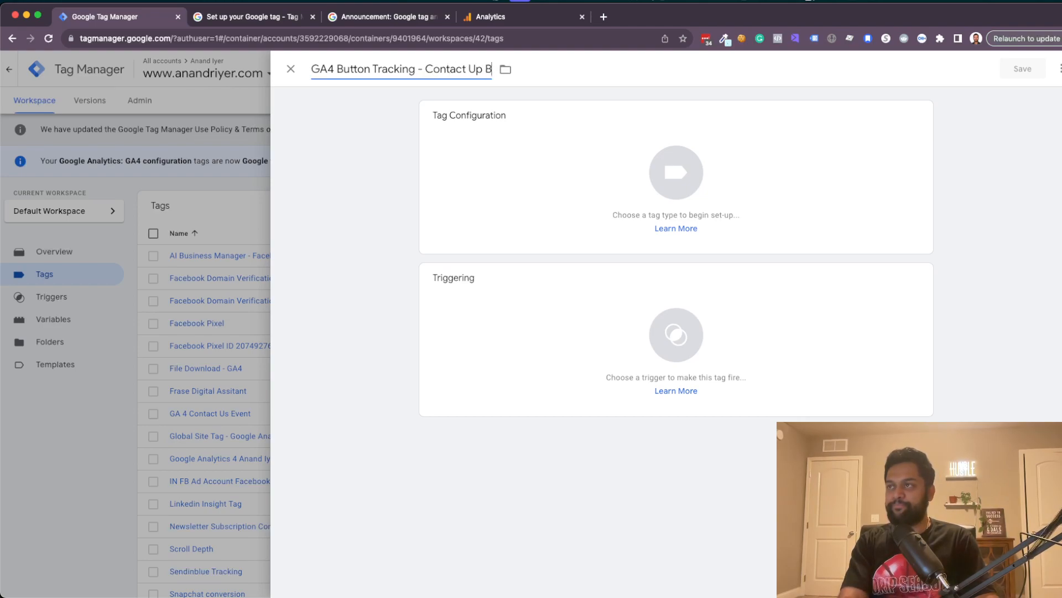
key("BackSpace")
key("BackSpace")
key("BackSpace")
key("BackSpace")
type("s Button")
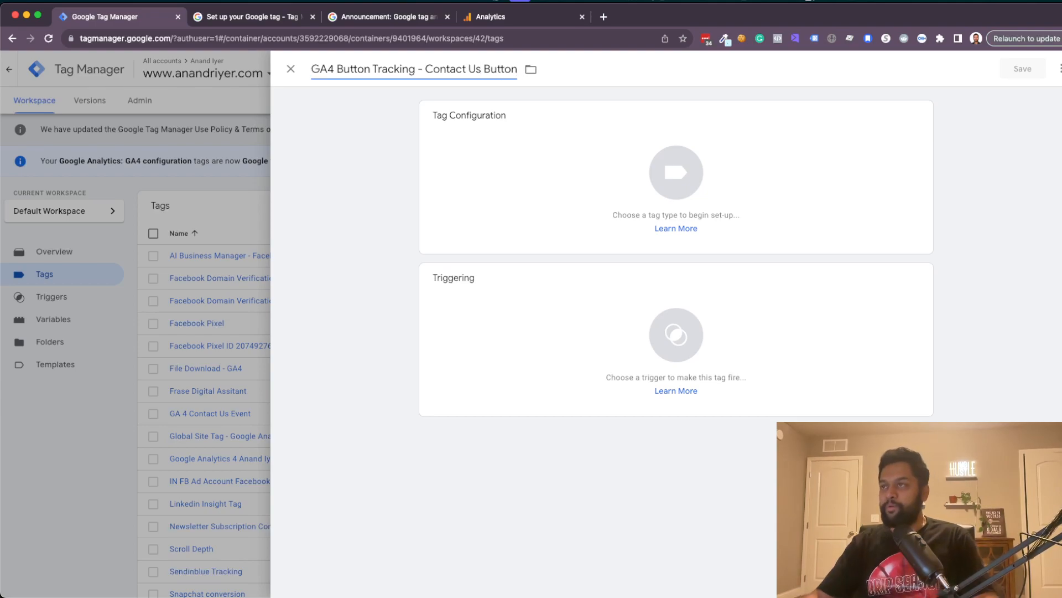
- Set the new tag's type to Google Analytics: GA4 Event
left_click(671, 155)
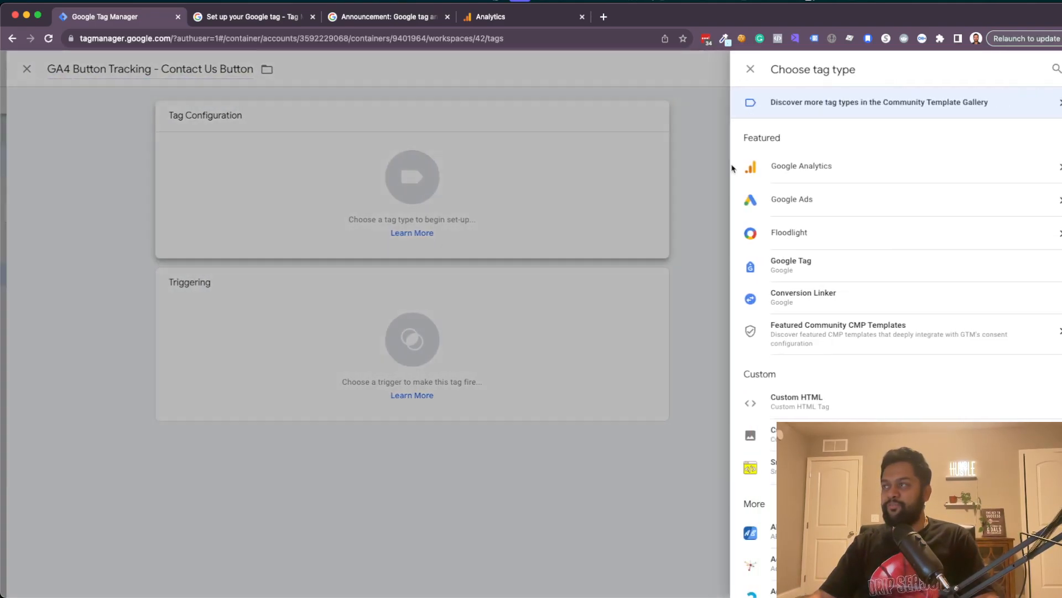
left_click(869, 164)
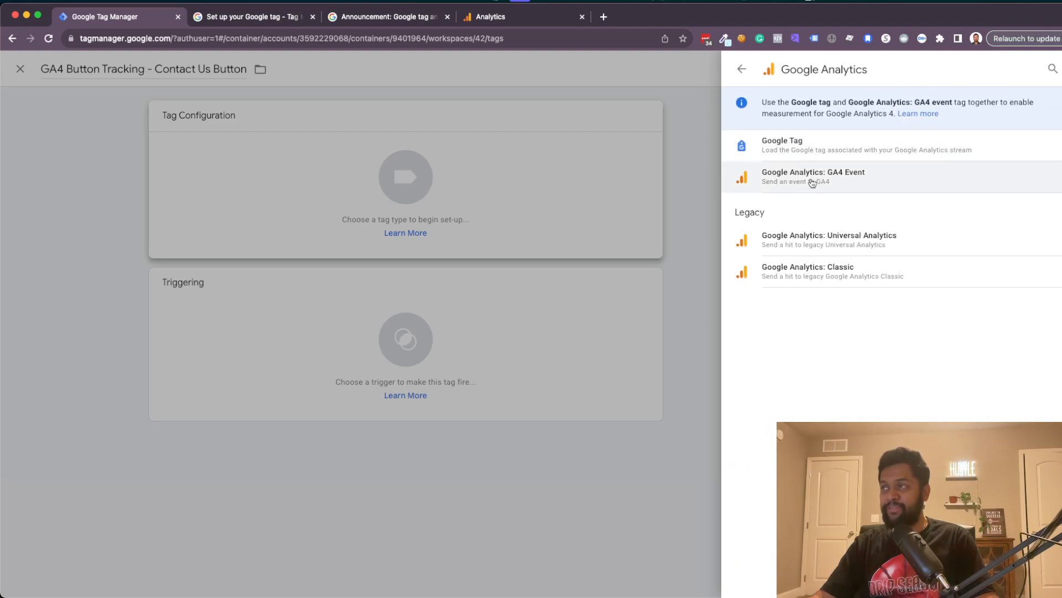
left_click(891, 179)
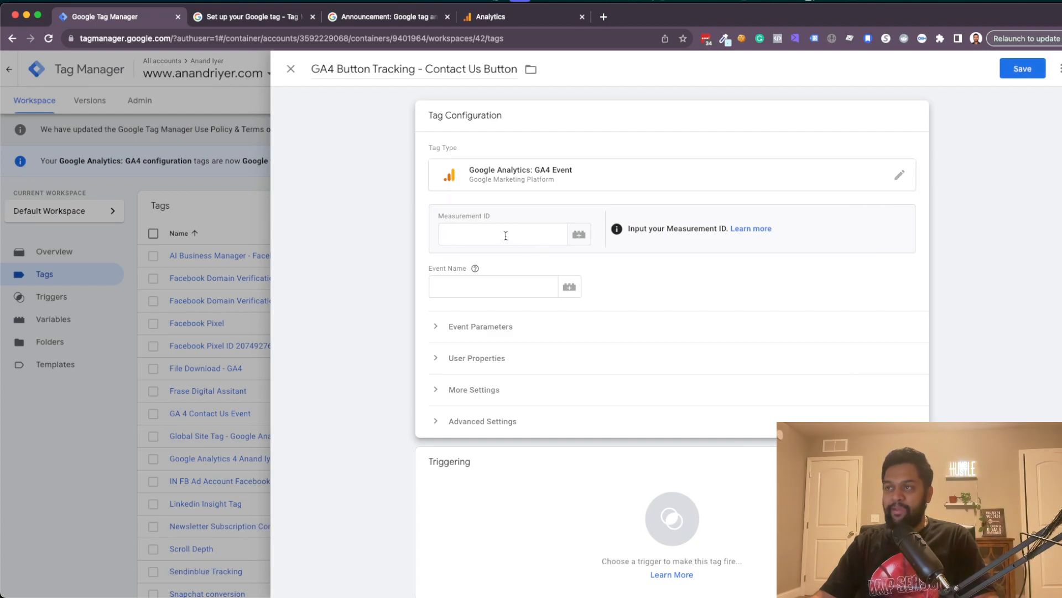
- Copy the measurement ID from the web stream details in Google Analytics and paste it as the event tag's measurement ID in Tag Manager
left_click(525, 22)
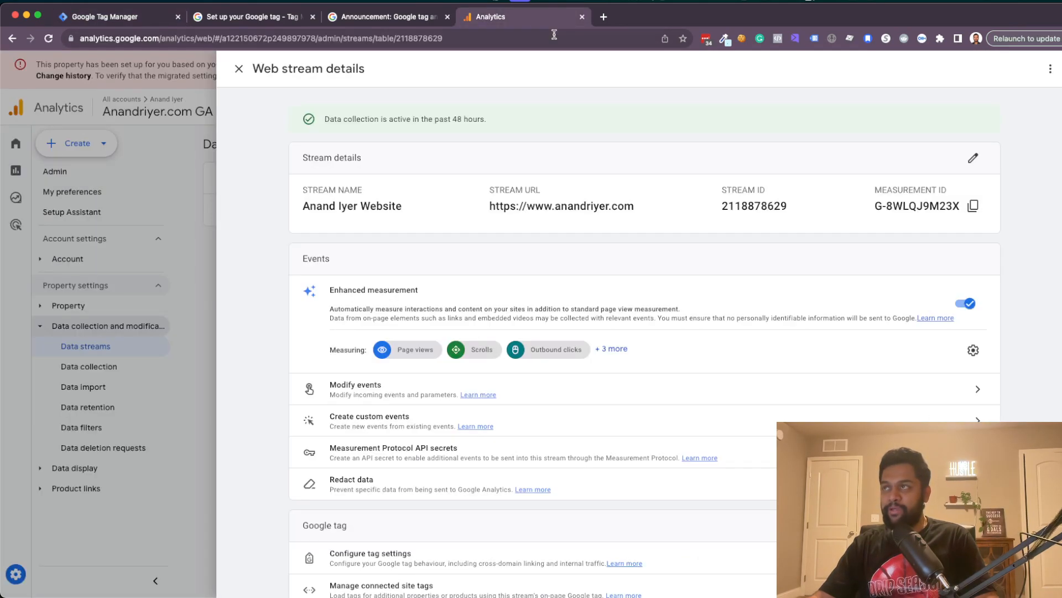
left_click(973, 206)
left_click(105, 16)
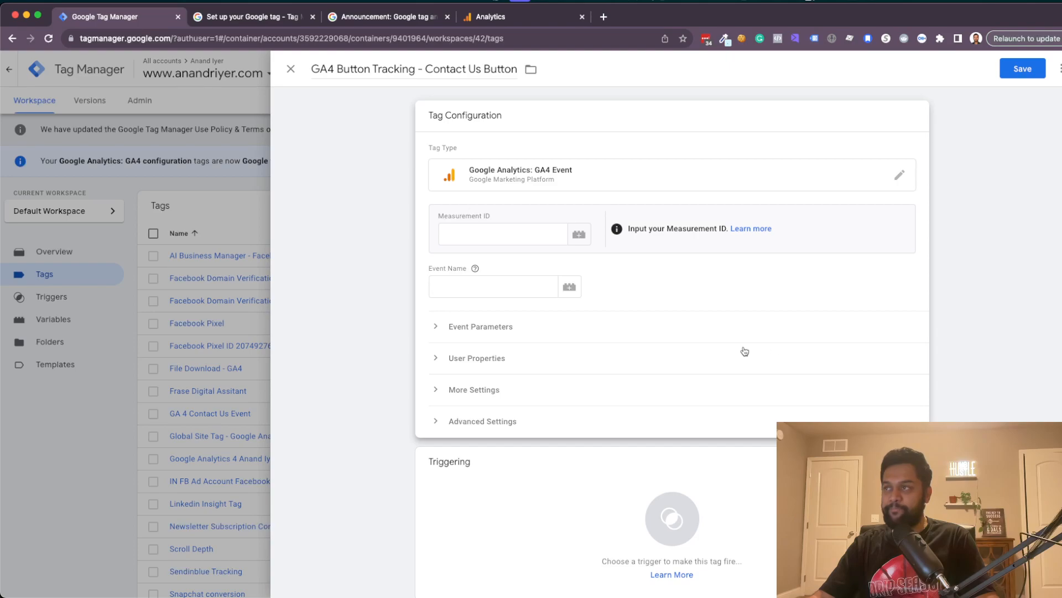
left_click(511, 235)
key("super+v")
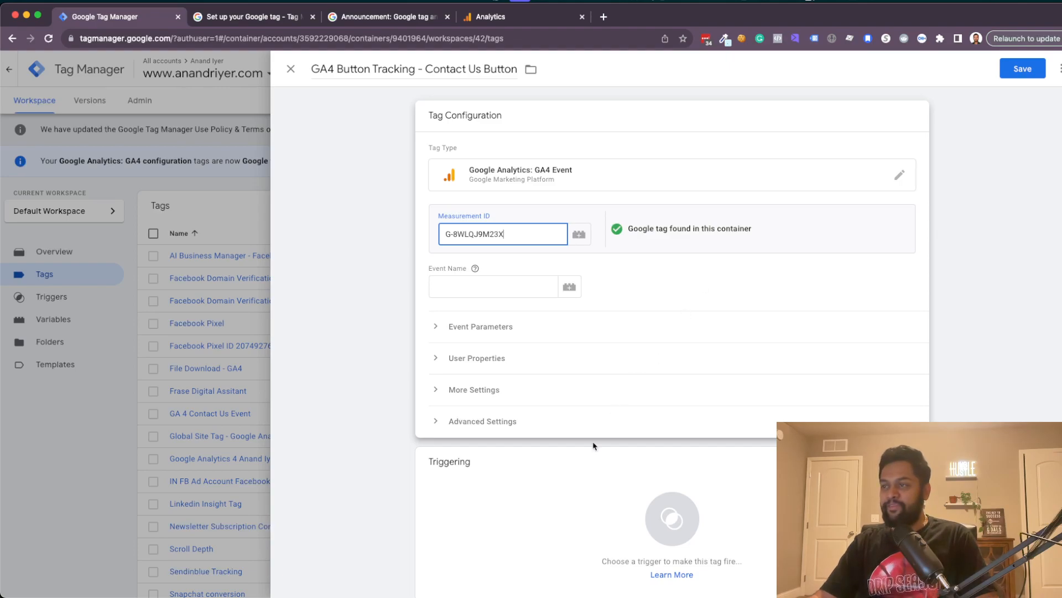
- Assign the View Courses Button Click trigger to the event tag, then close the tag and discard its changes
left_click(645, 481)
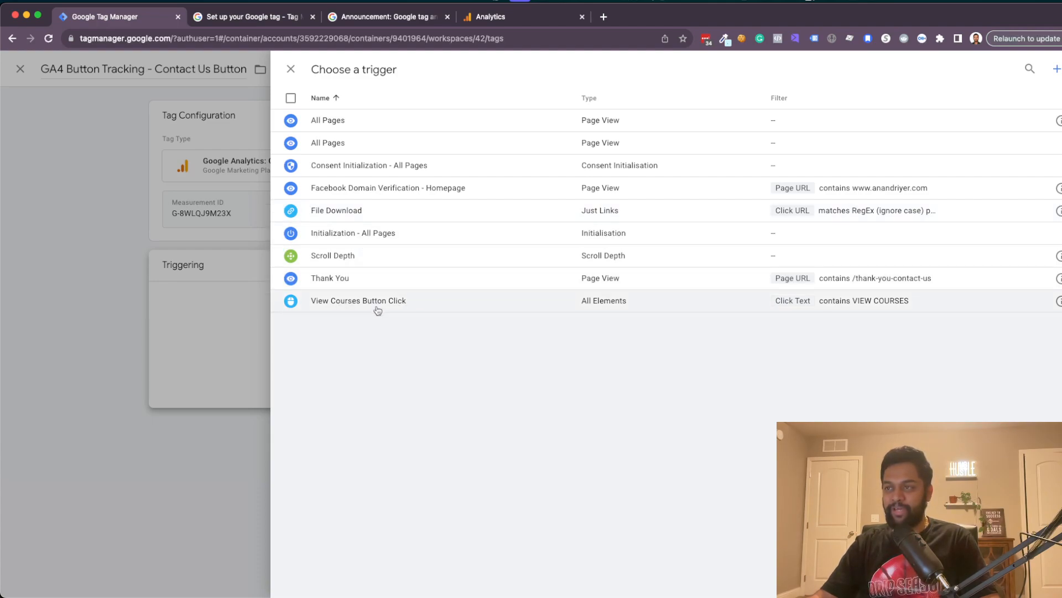
left_click(426, 302)
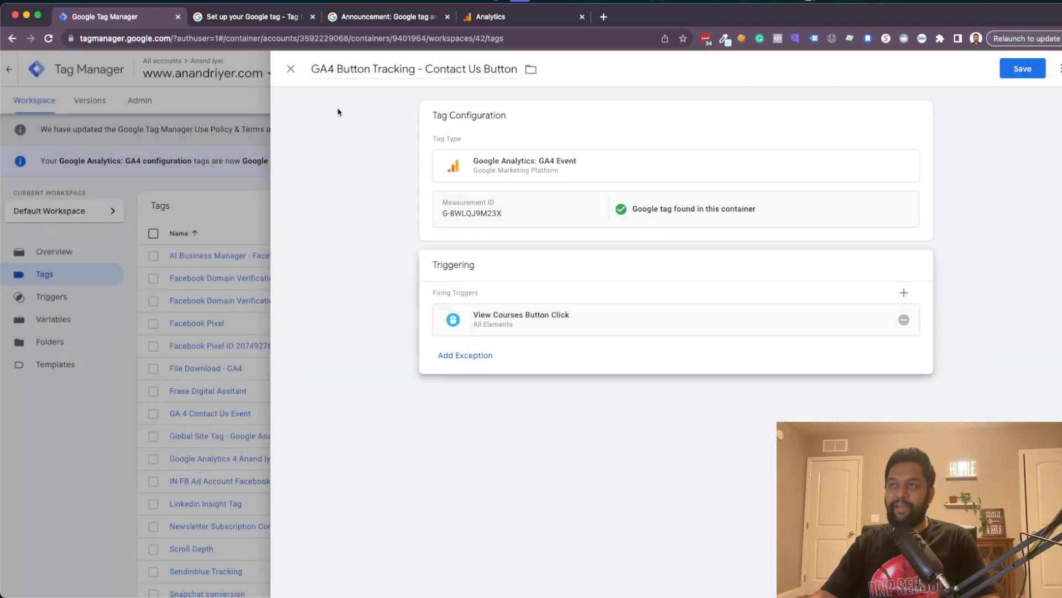
left_click(291, 71)
left_click(613, 204)
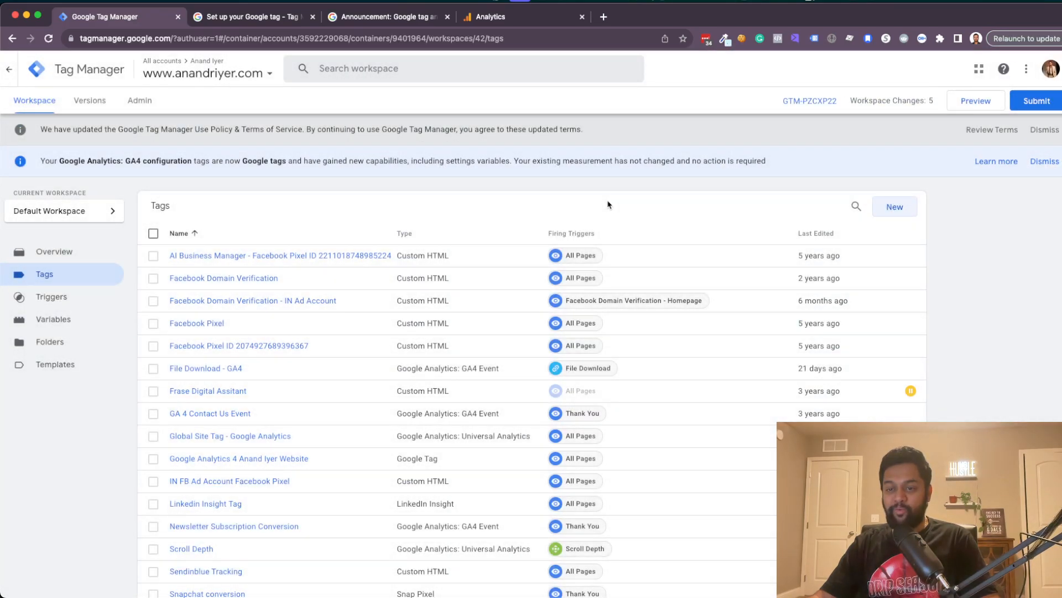